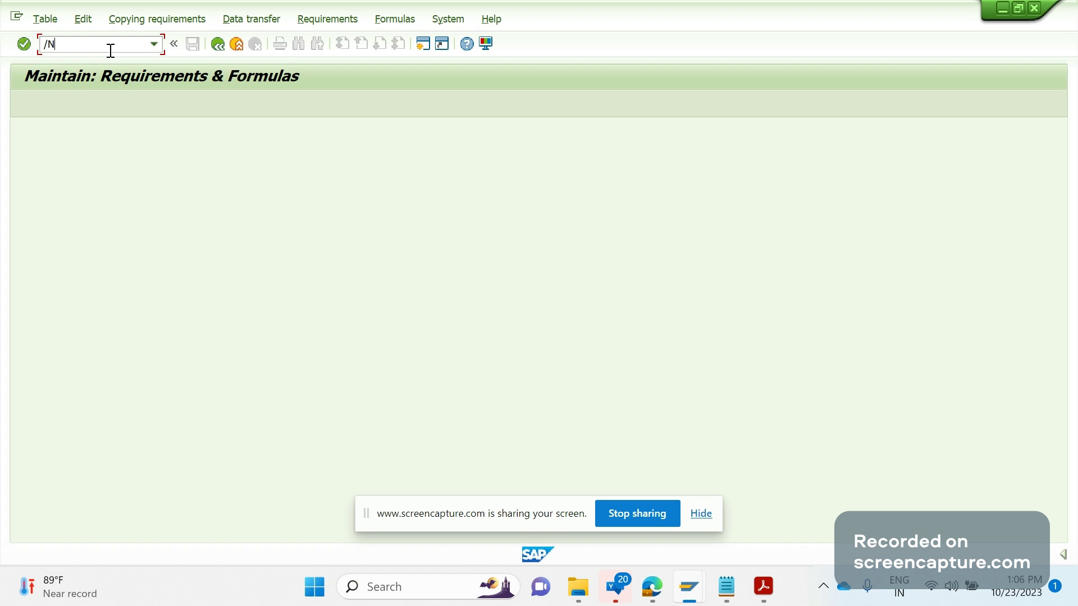
- Start the VOFM transaction afresh and look through its requirement and formula categories
text(VOF)
key(Return)
click(316, 21)
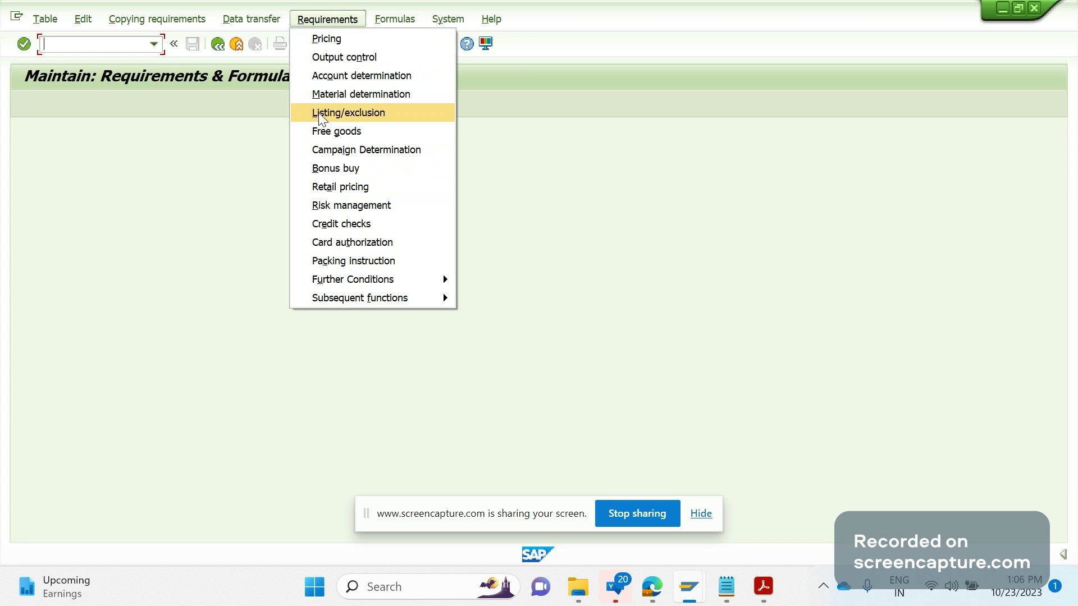
click(382, 20)
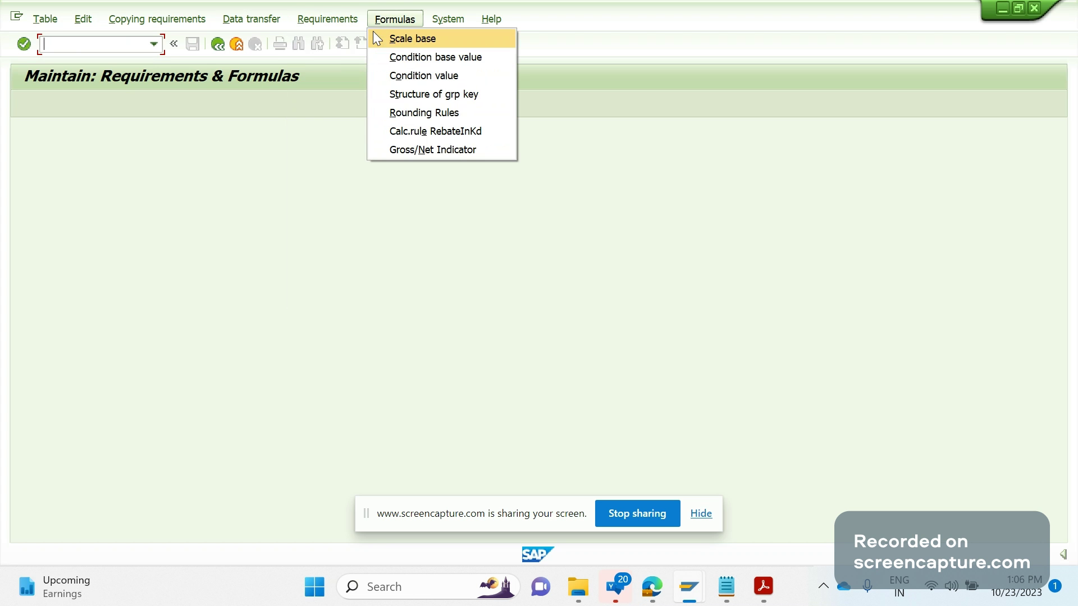
click(386, 62)
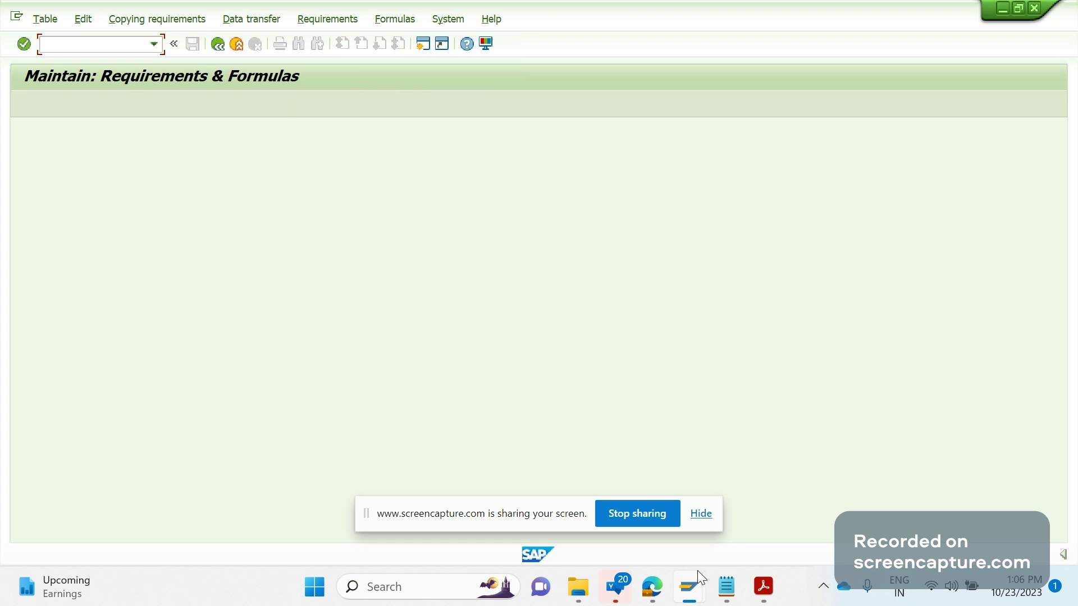
- Go to the condition value formulas and display the source code of include FV64A002
click(698, 573)
click(639, 544)
click(395, 19)
click(409, 79)
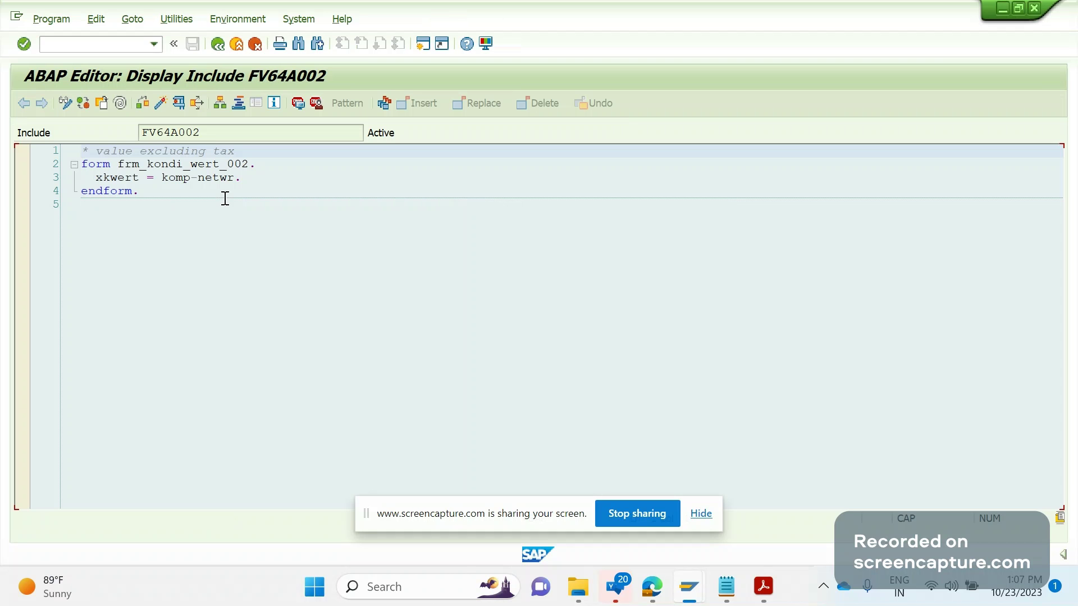
- Examine the include name and both sides of the assignment xkwert = komp-netwr in the form routine
drag(215, 138, 156, 133)
drag(241, 183, 165, 182)
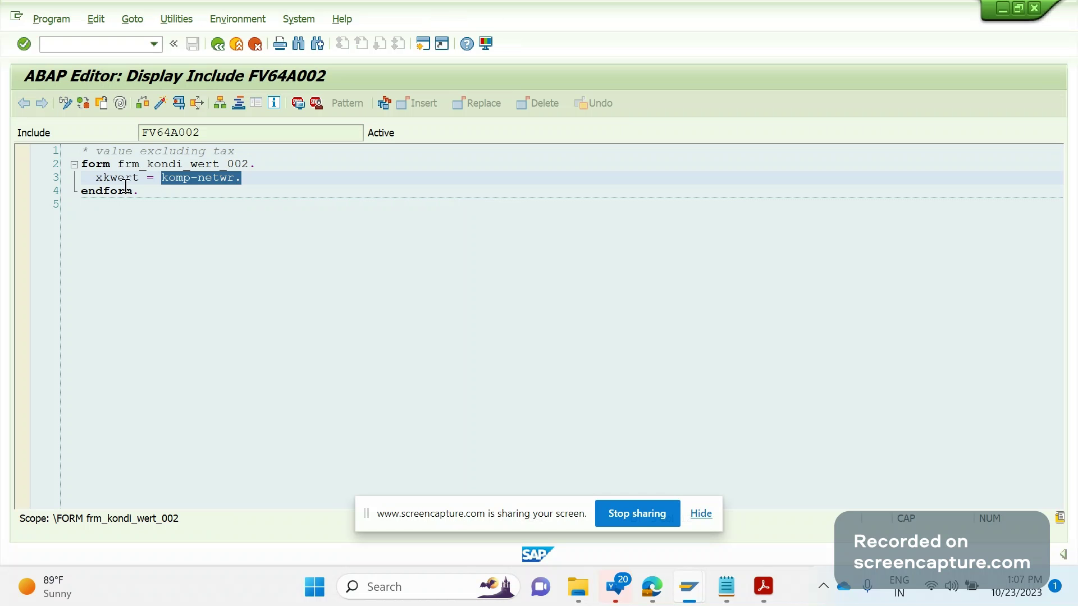
drag(96, 178, 134, 180)
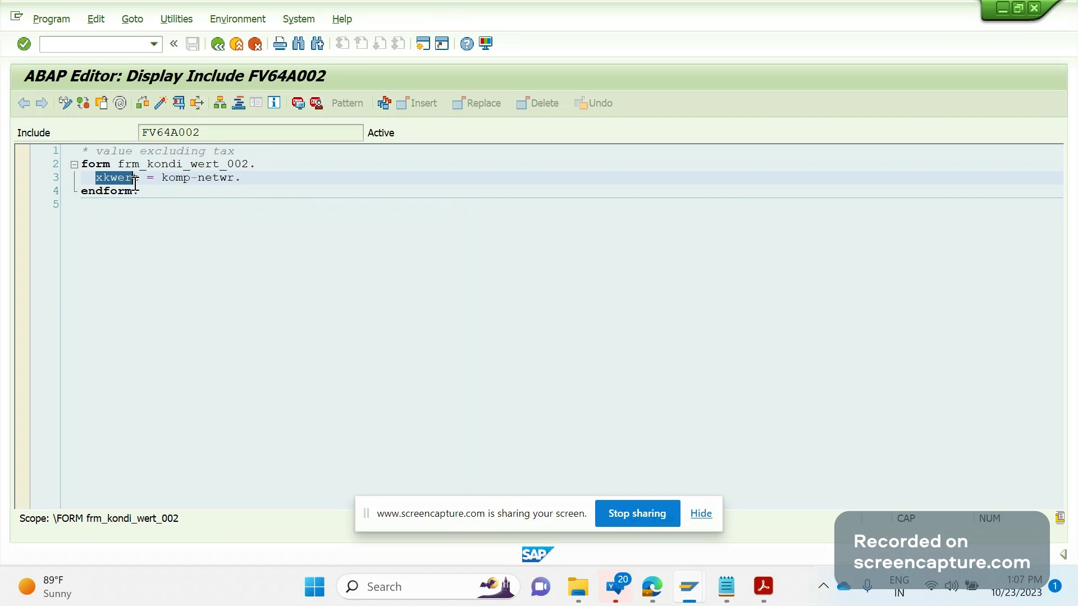
click(186, 239)
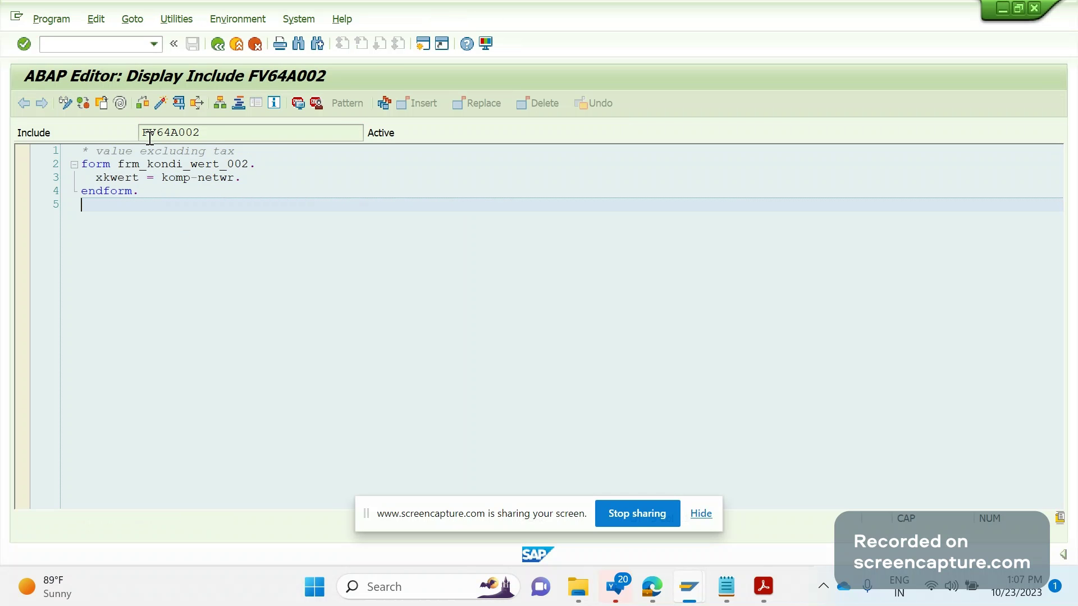
- Switch to Notepad and write the note "KOMK - Pricing Header communication structure"
click(726, 588)
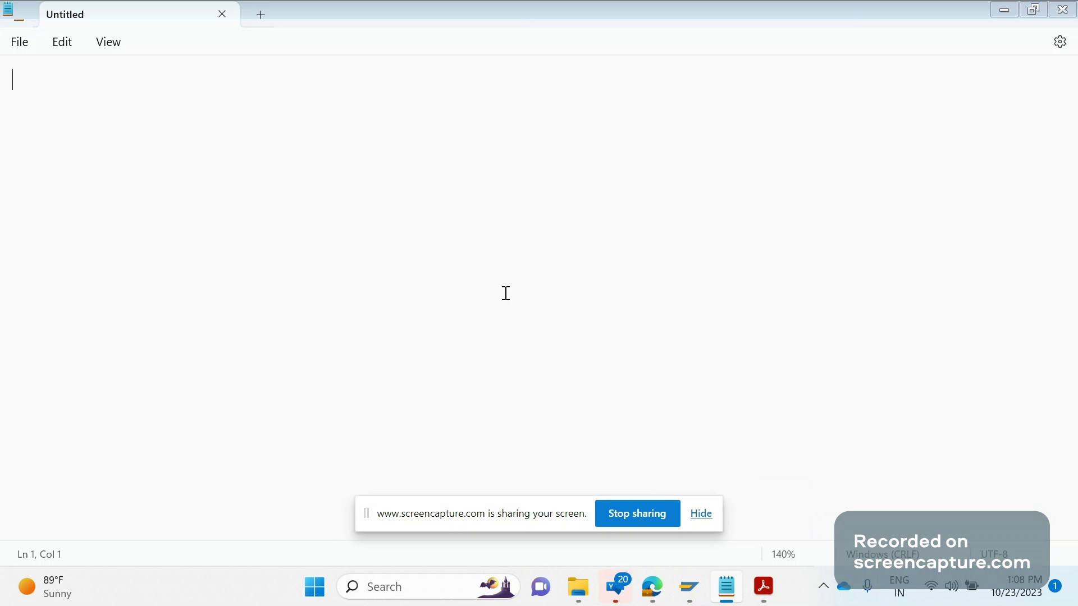
text(KOMK - )
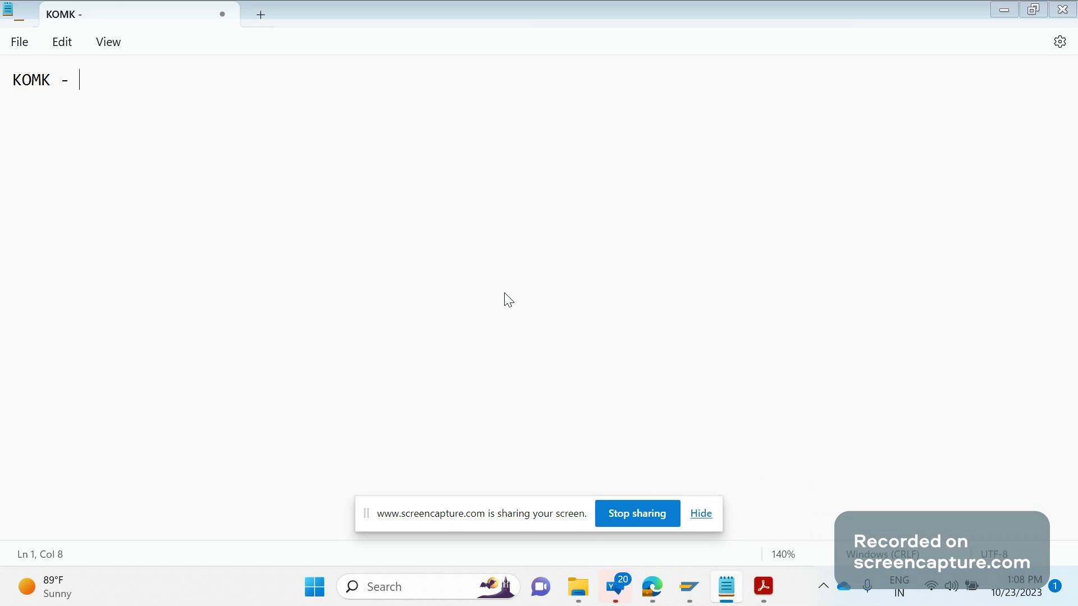
text(Header)
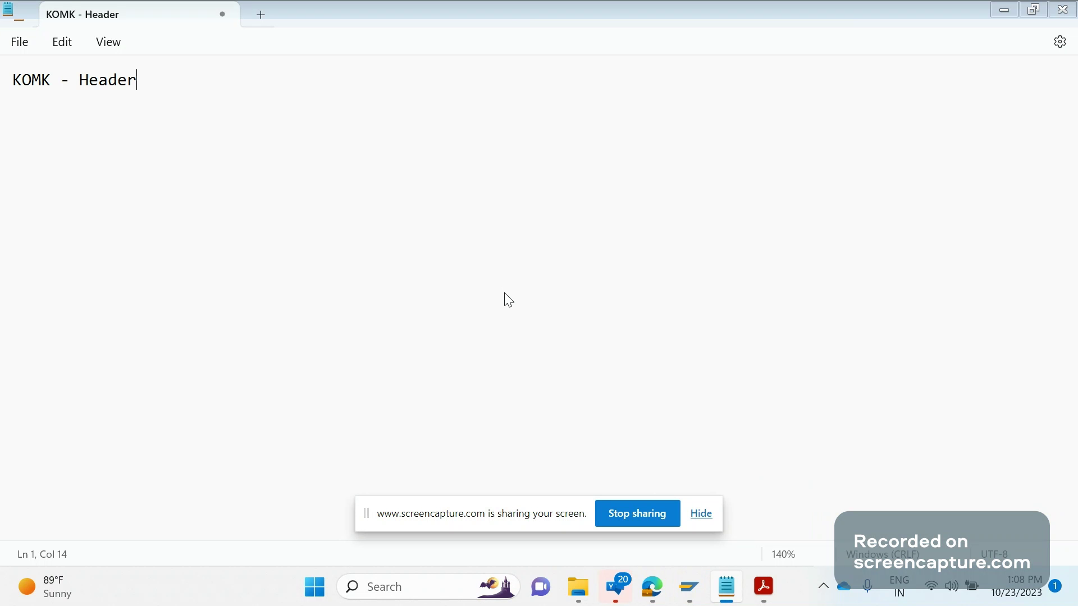
text( communication)
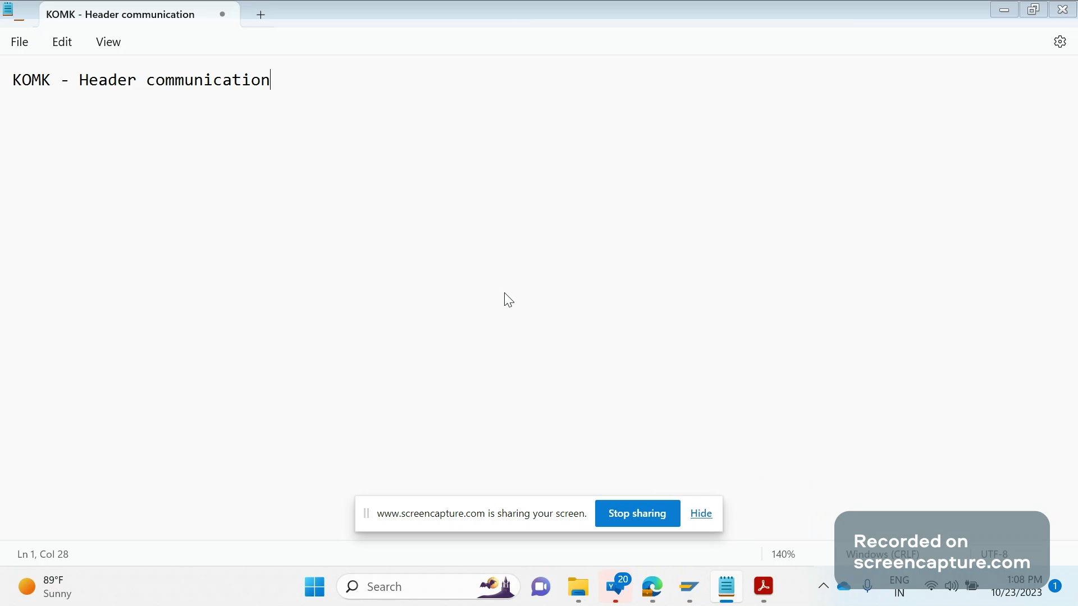
text( structure)
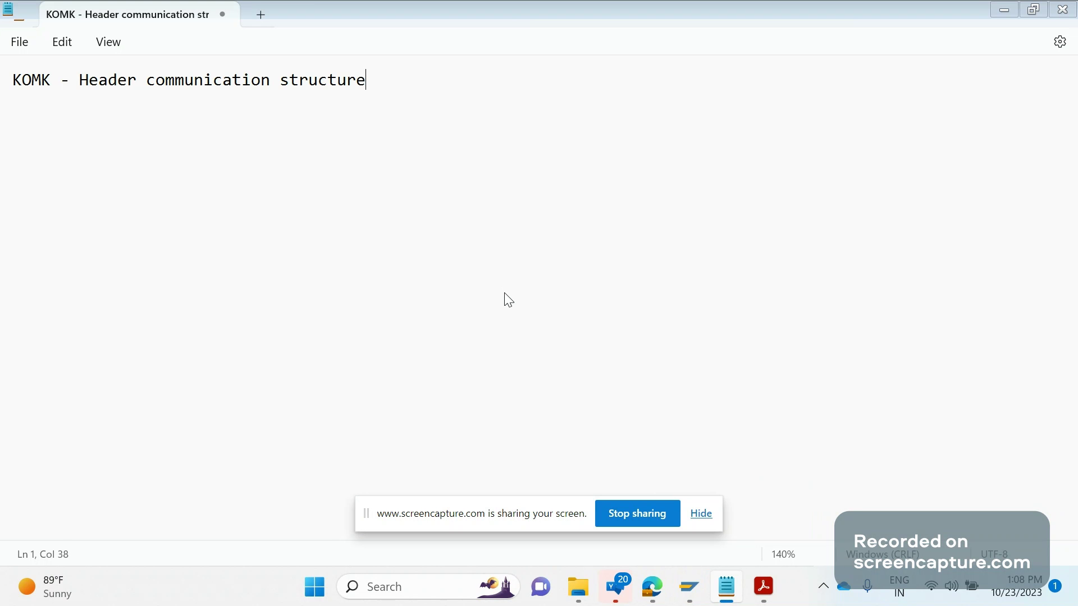
click(82, 78)
text(Pricing)
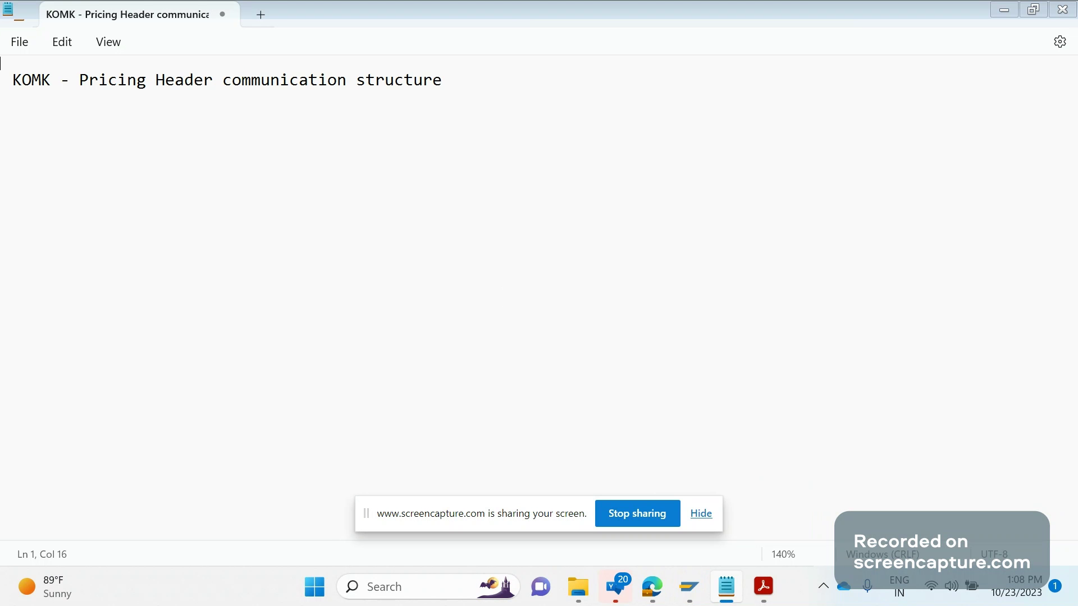
- Add a second line reading "KOMP - Pricing item communication structure"
click(460, 79)
key(Return)
text(KOM)
text(P p-)
key(BackSpace)
key(BackSpace)
key(BackSpace)
text(- Pricing)
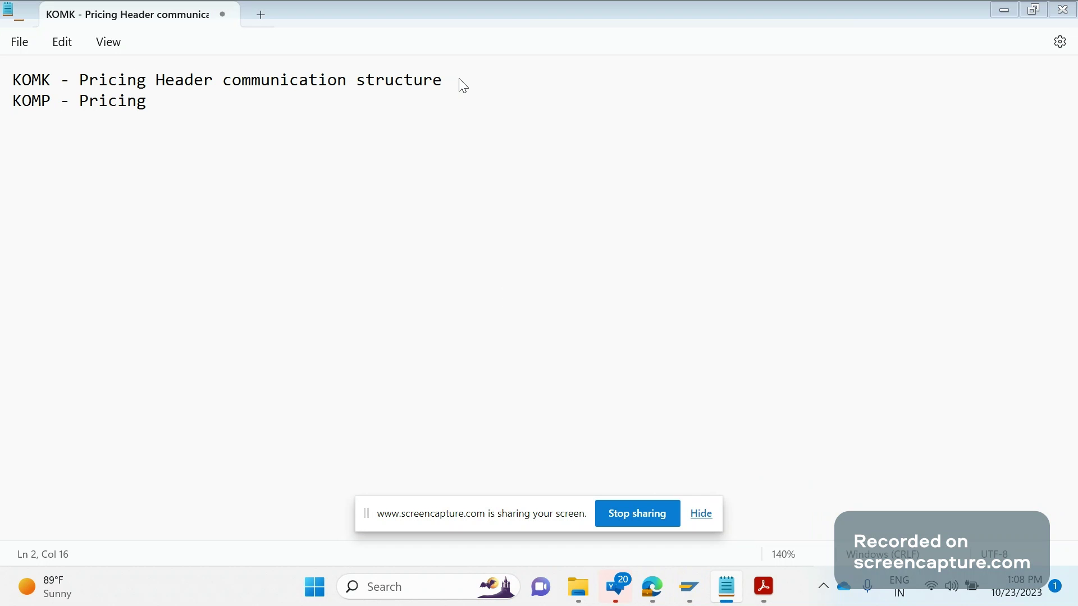
text( item commu)
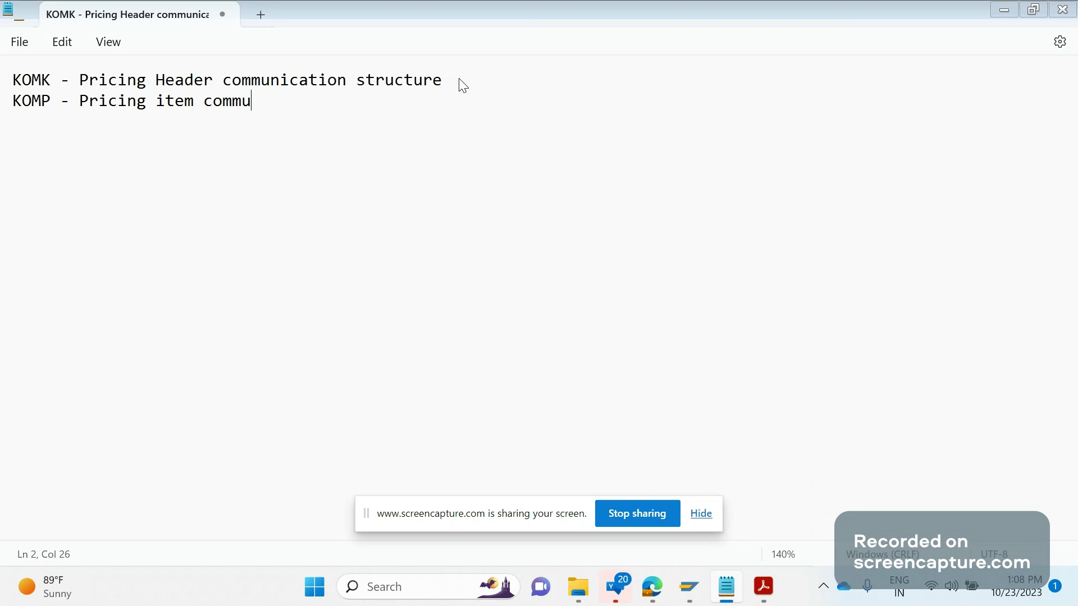
text(nicatio)
key(BackSpace)
text(n structu)
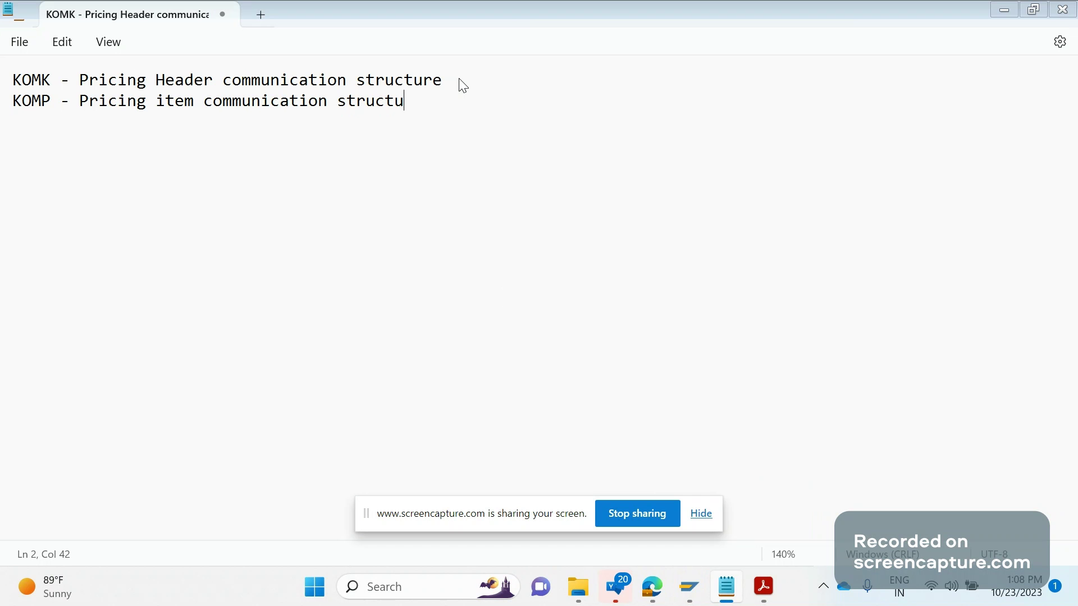
text(re)
- Add a dashed separator line below the structures, followed by TKOMK[] and TKOMP[] on separate lines
key(Return)
text(--------------------------------------------)
key(Return)
text(TKOMK)
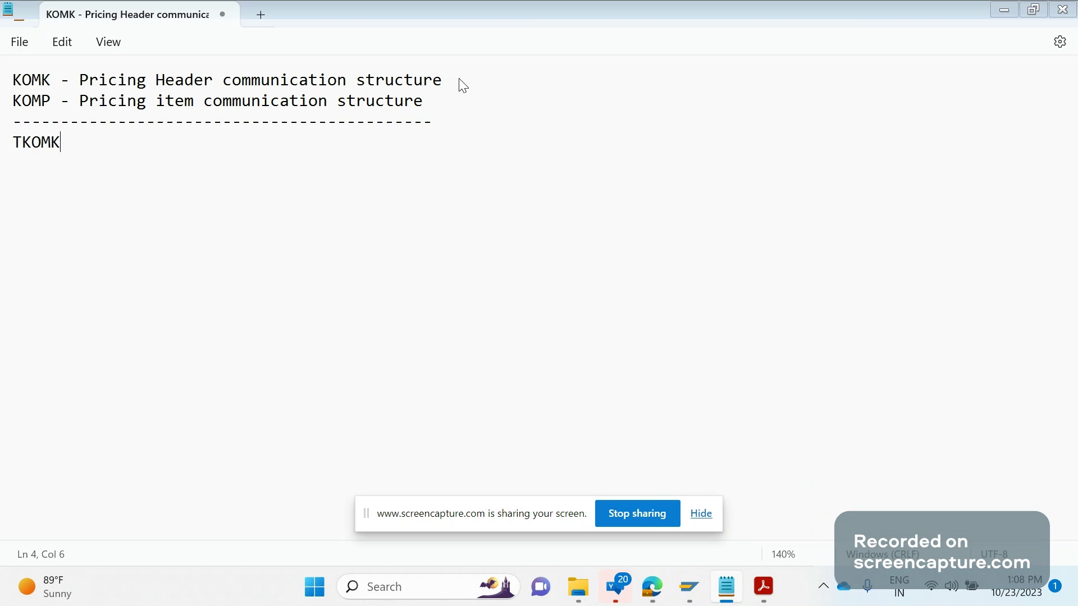
text([])
key(Return)
text(TKOMP[])
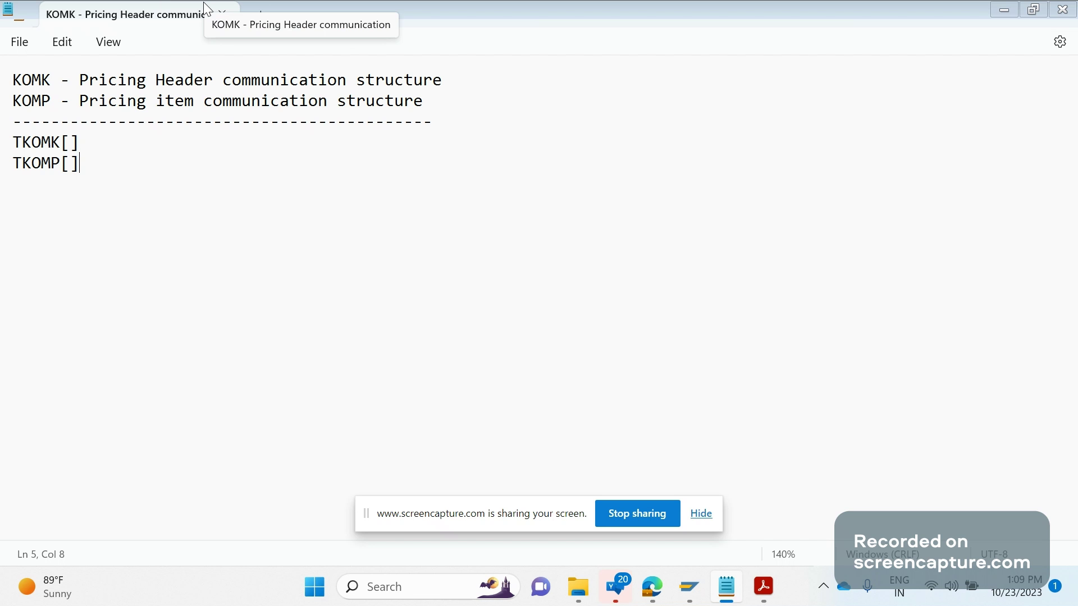
- Add the line "XKOMV[] - ITS A STRUCTURE AND AS WELL AS INTERNAL TABLE" below TKOMP[]
key(Return)
text(KOMV[])
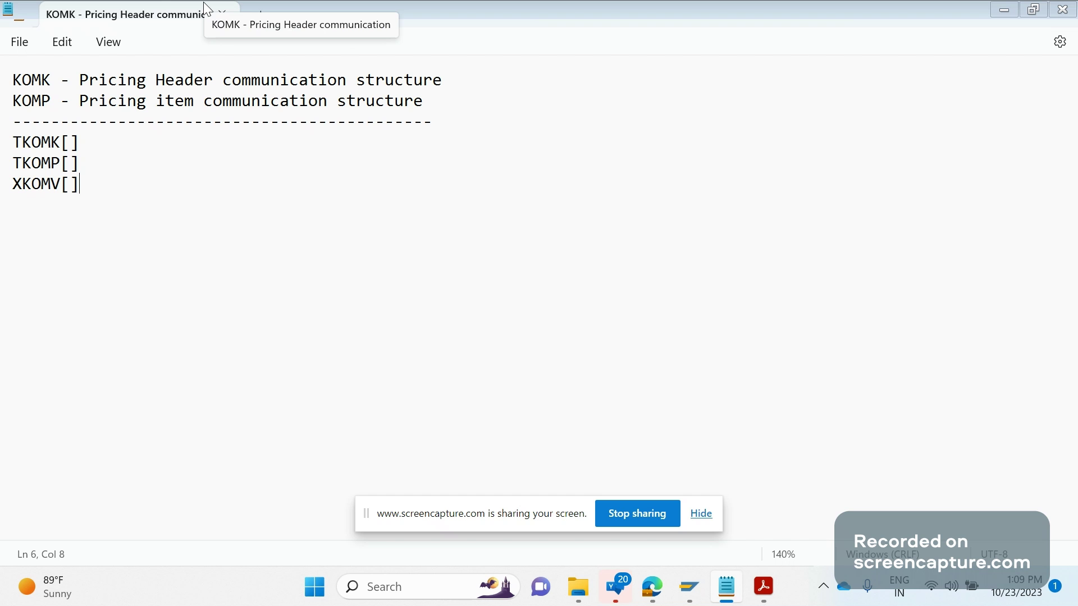
text( - ITS )
text(AN)
key(BackSpace)
key(BackSpace)
text(STRUCTURE )
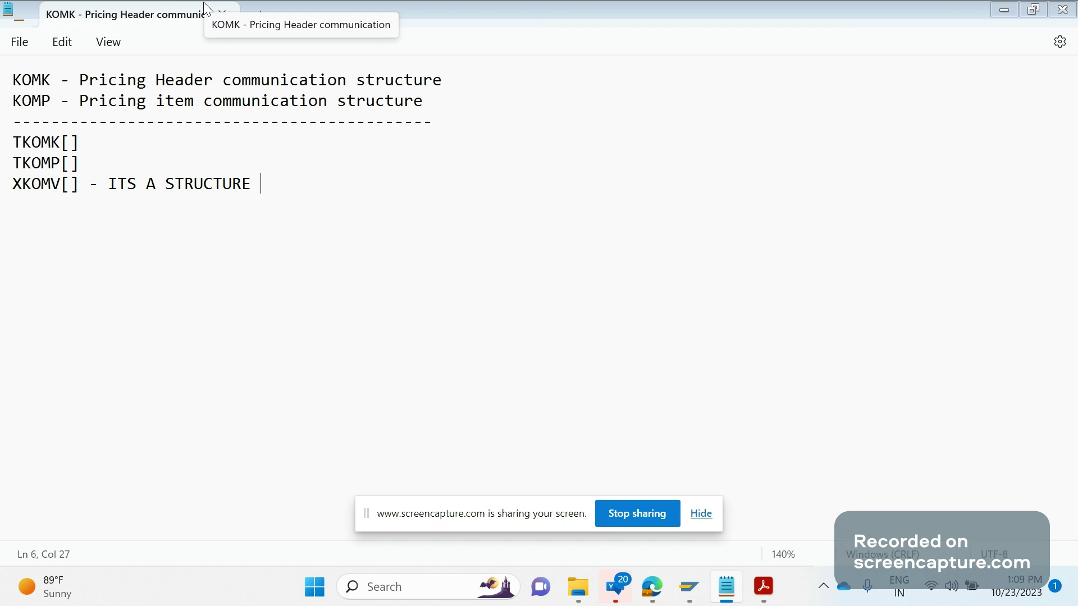
text(AND AS WELL AS )
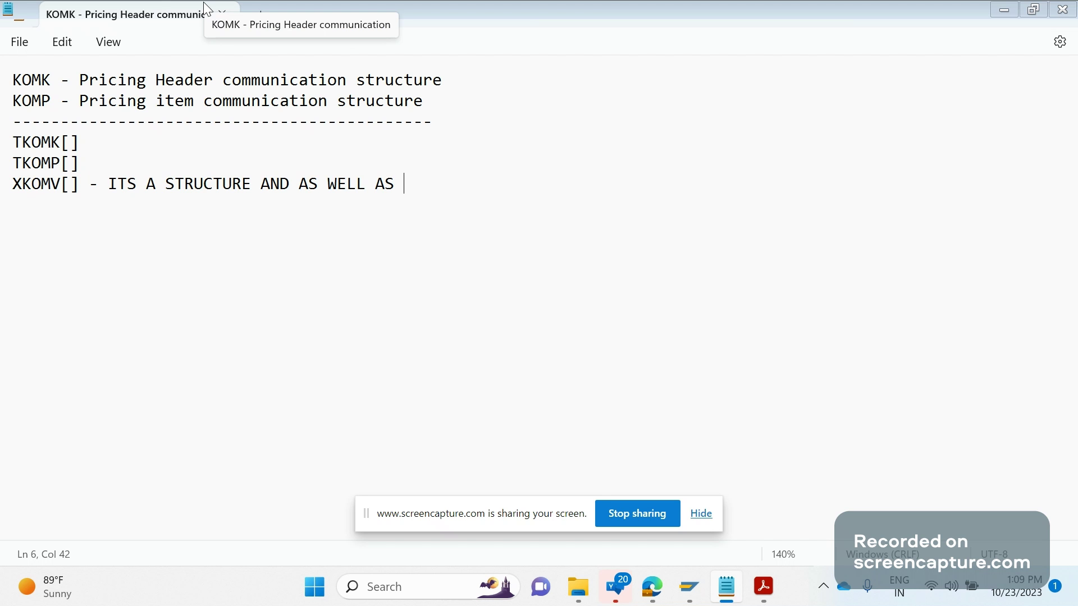
text(INTERNAL TABLE)
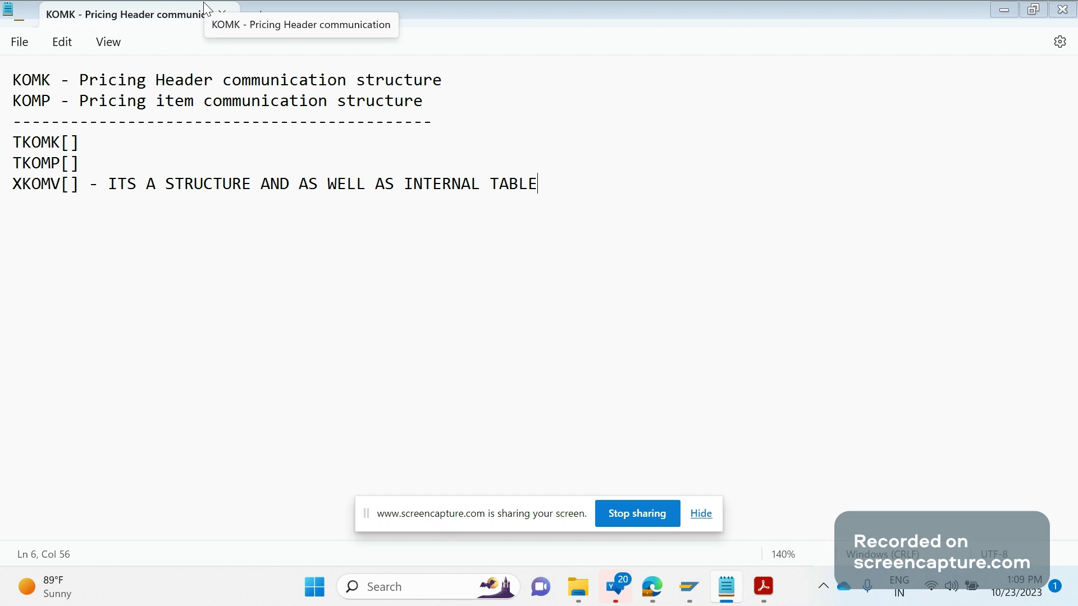
- Add another dashed separator and the line "KONV/PRCD_ELEMENTS", and point out its two table names
key(Return)
text(-------------------------------------)
key(Return)
text(KONV/PRCD)
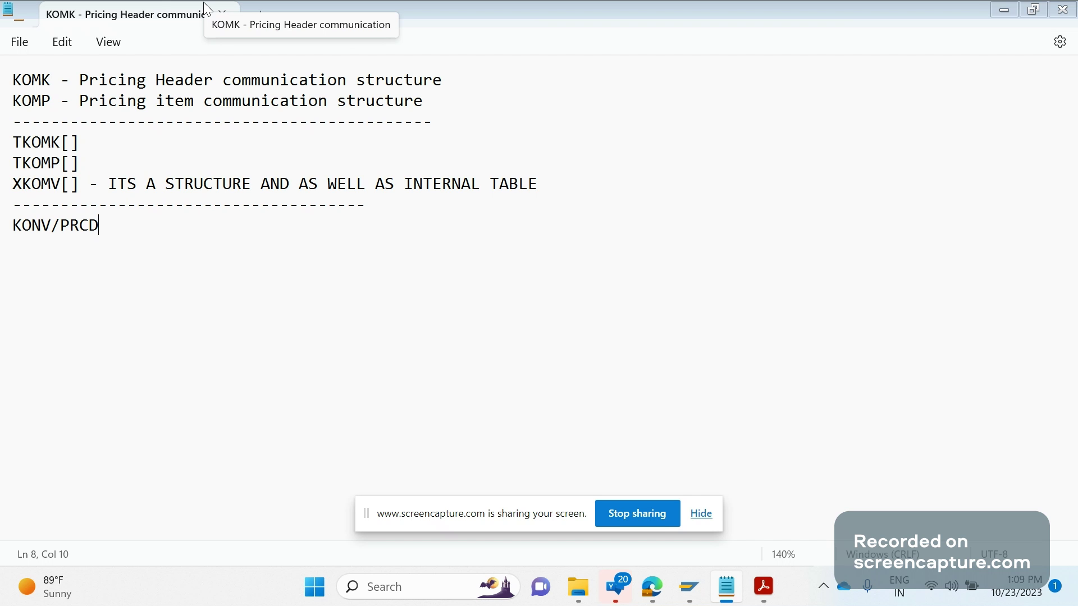
text(_ELEMENTS)
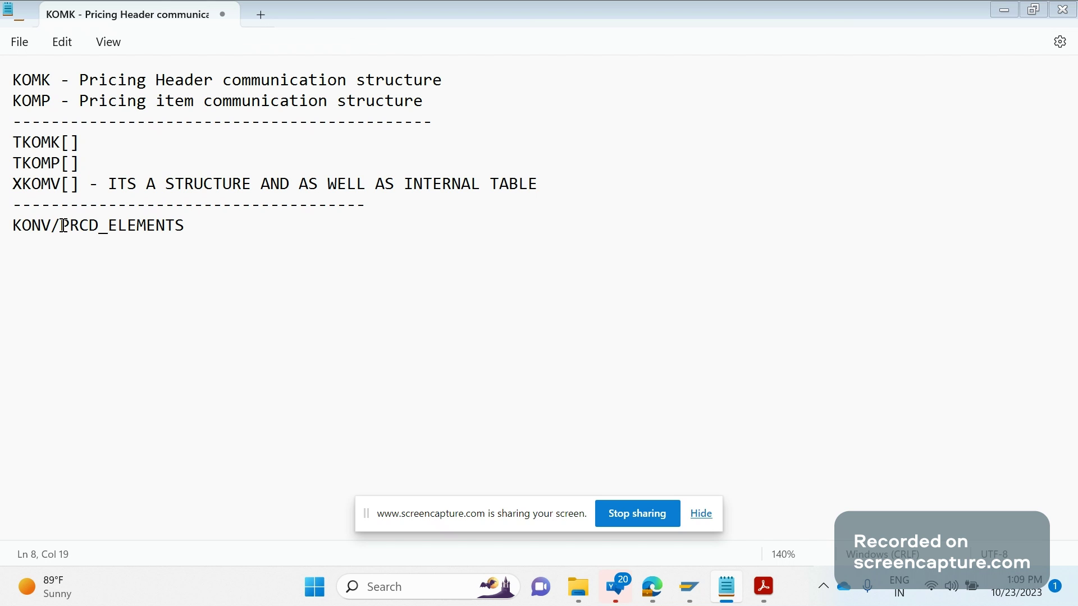
drag(64, 225, 187, 232)
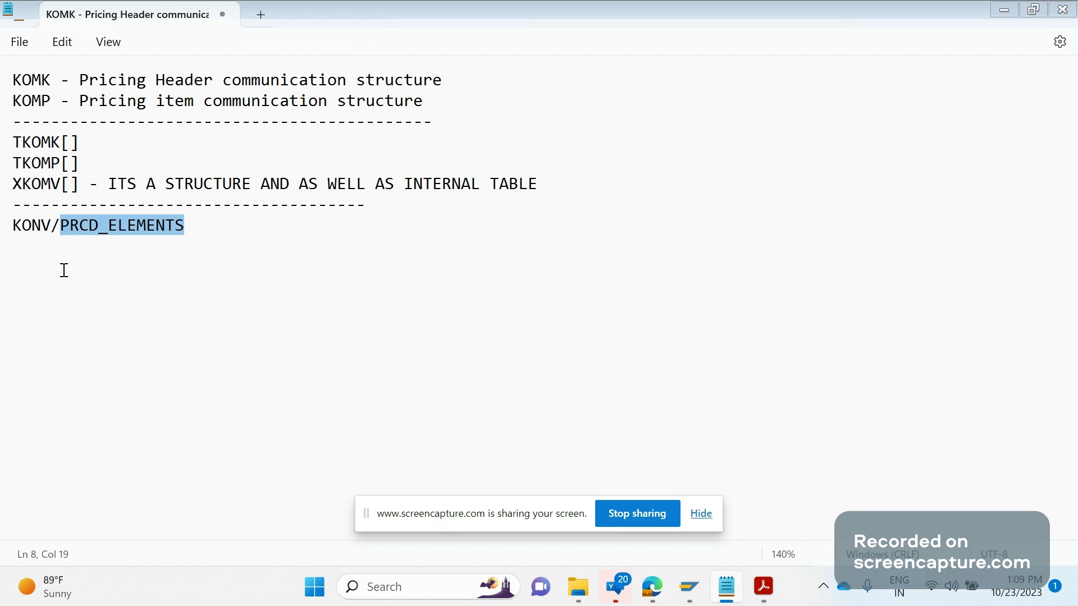
click(50, 225)
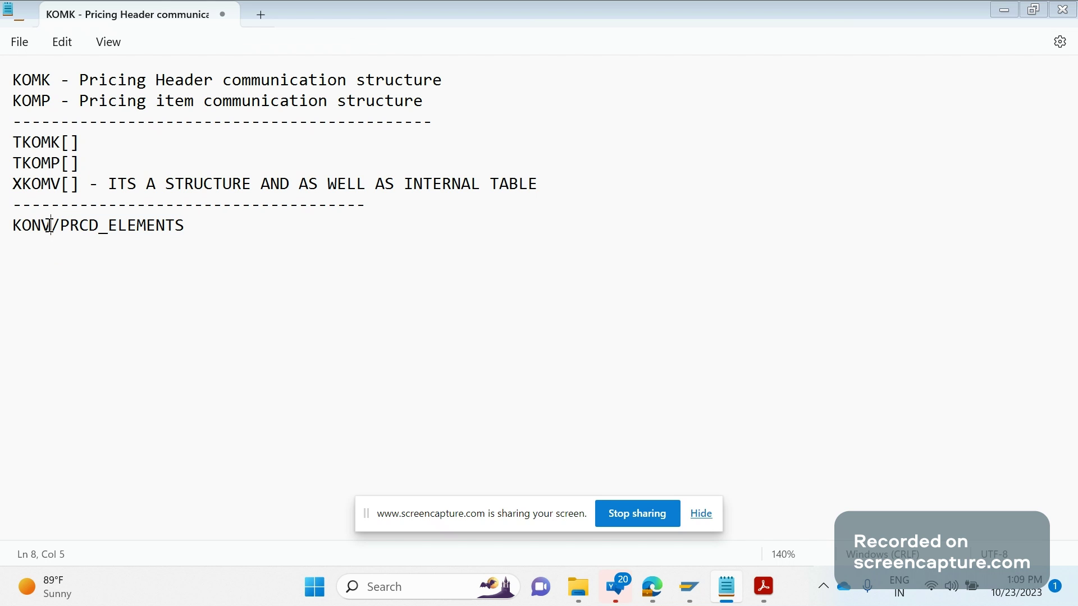
drag(50, 225, 44, 227)
key(Left)
- Switch to the SAP session with the pricing procedure determination, start transaction SE11 there and display database table KONV
mouse_move(699, 580)
click(623, 502)
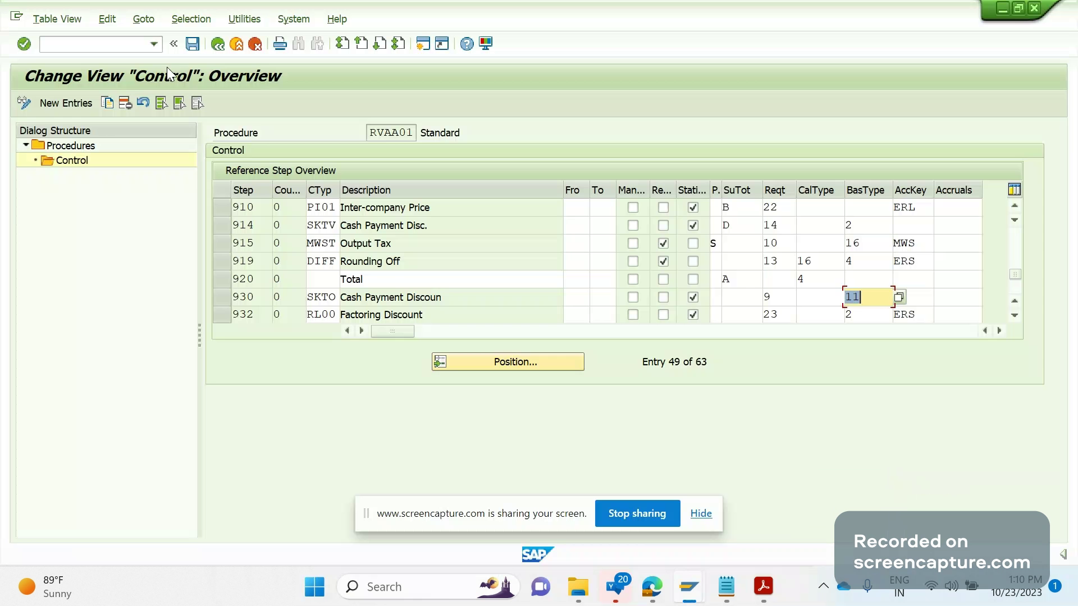
mouse_move(690, 584)
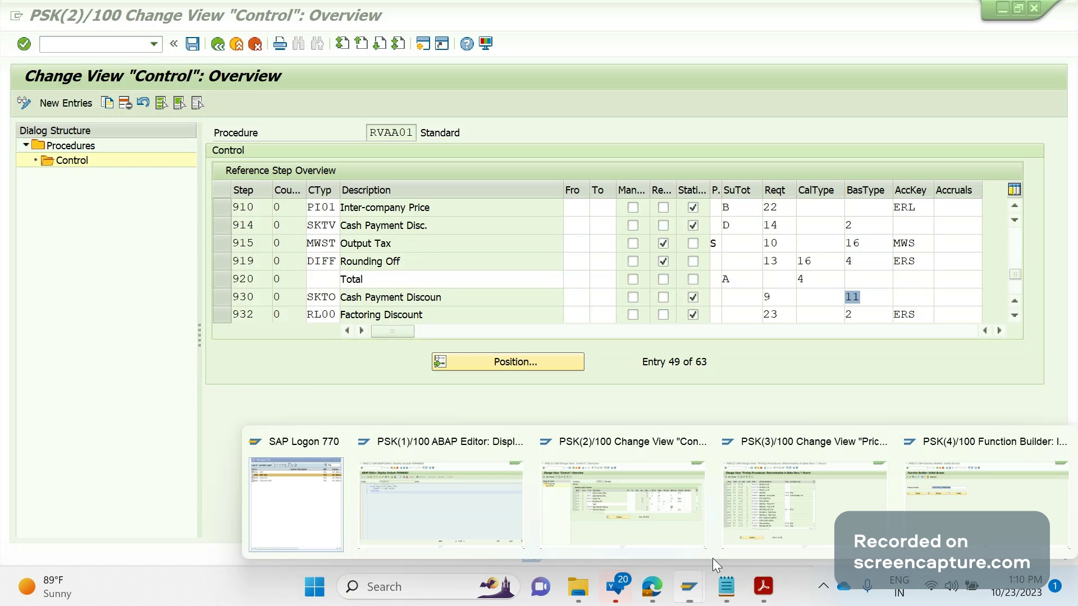
click(803, 502)
click(105, 44)
text(/NSE)
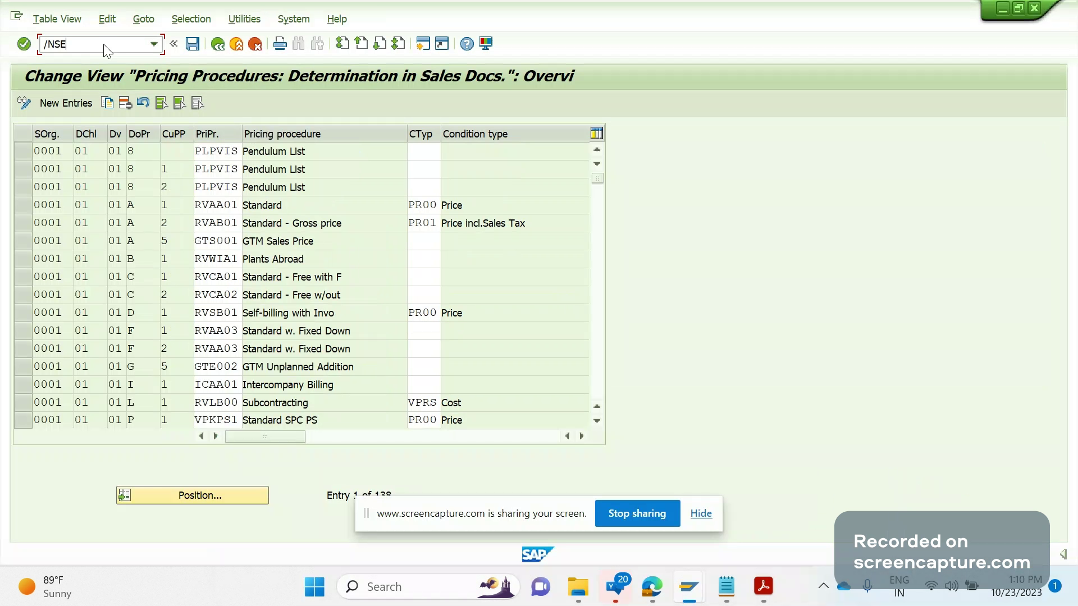
text(11)
key(Return)
text(K)
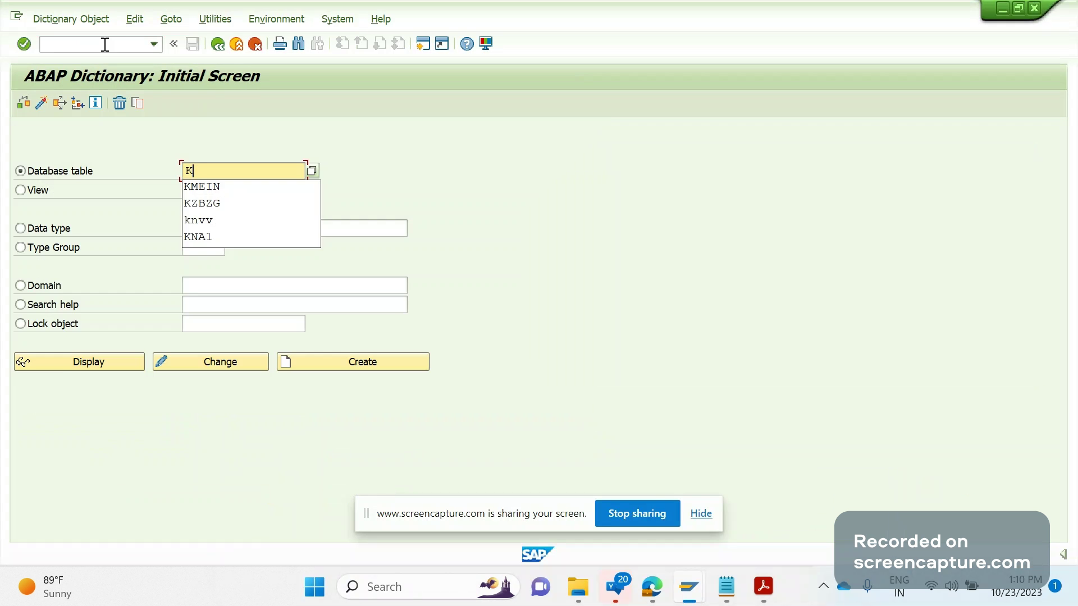
text(ONV)
click(63, 362)
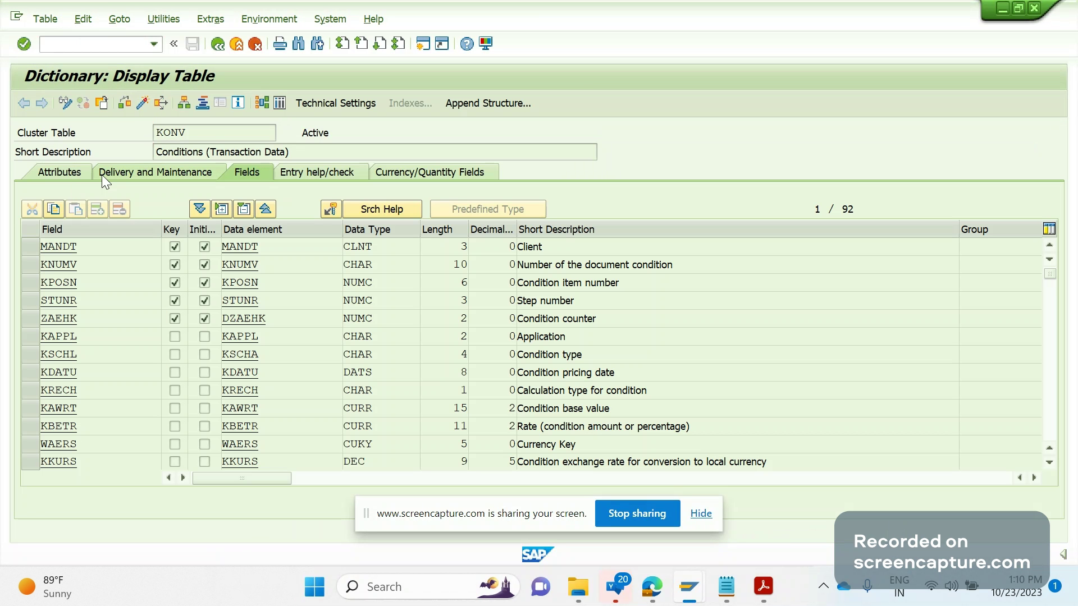
- Check the pool/cluster assignment in the delivery and maintenance settings of table KONV
click(102, 174)
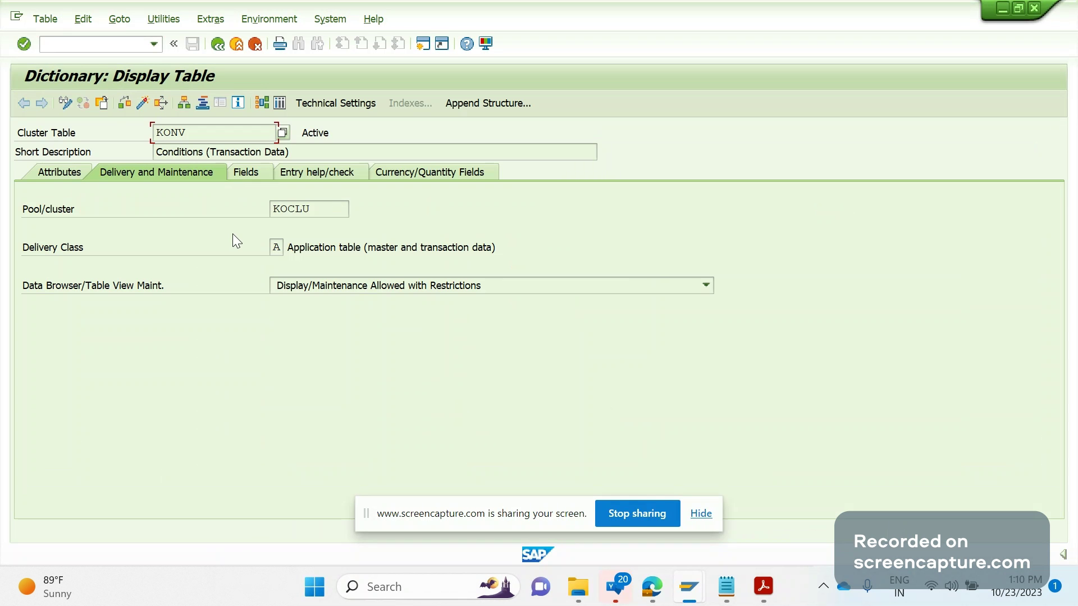
click(326, 210)
double_click(325, 209)
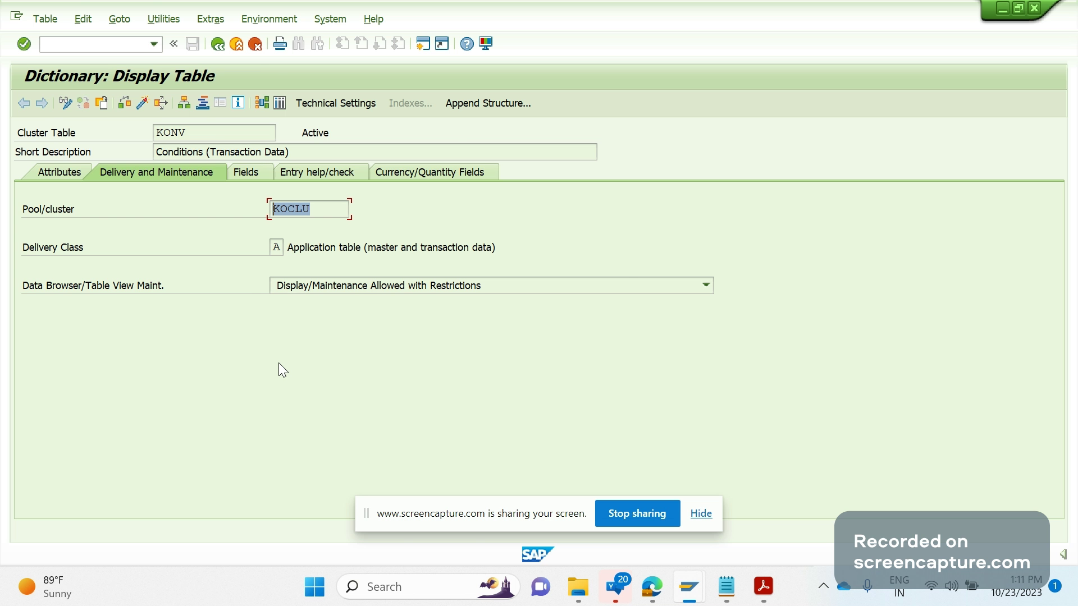
- Switch back to the Notepad notes on the pricing structures and tables
key(alt+Tab)
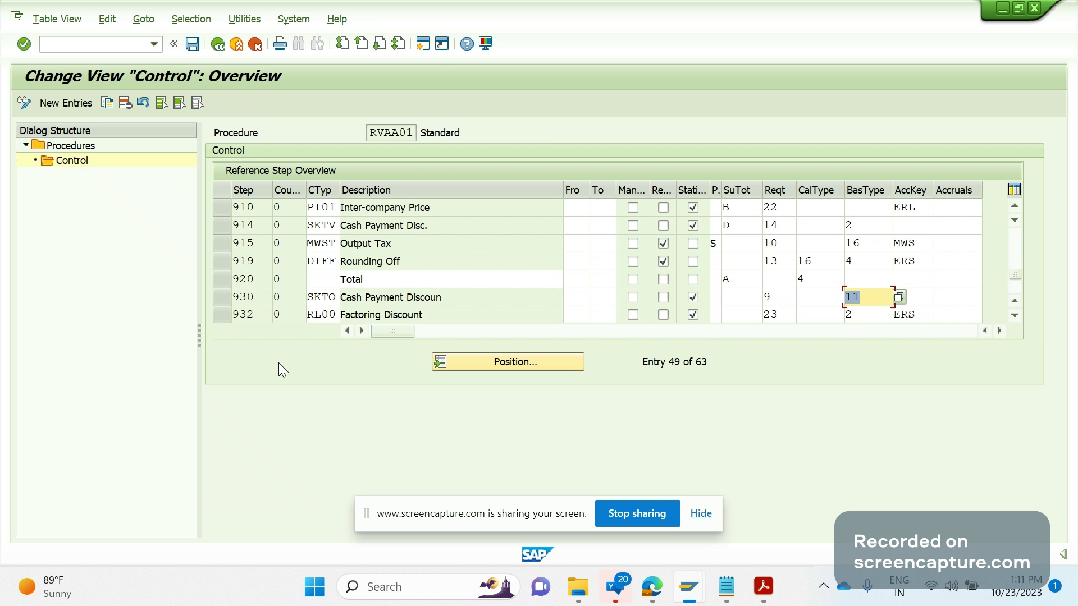
key(alt+Tab)
key(alt+Tab)
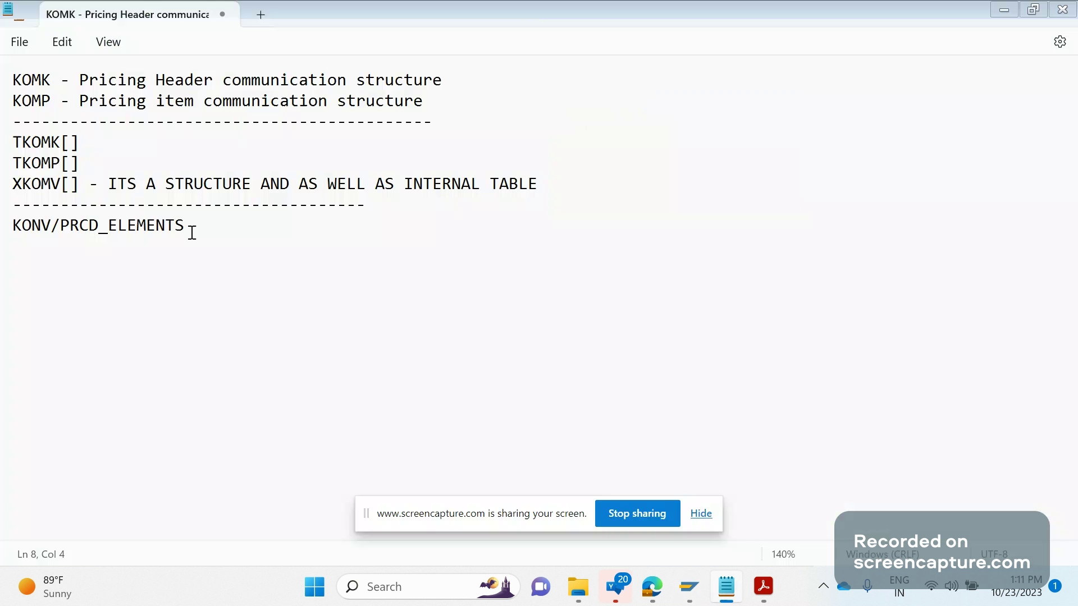
- Add a dashed separator below the KONV/PRCD_ELEMENTS line, followed by the line "PRICING"
click(200, 230)
text(-)
key(BackSpace)
key(Return)
text(-----------------------------------)
key(Return)
text(PRICING)
key(Return)
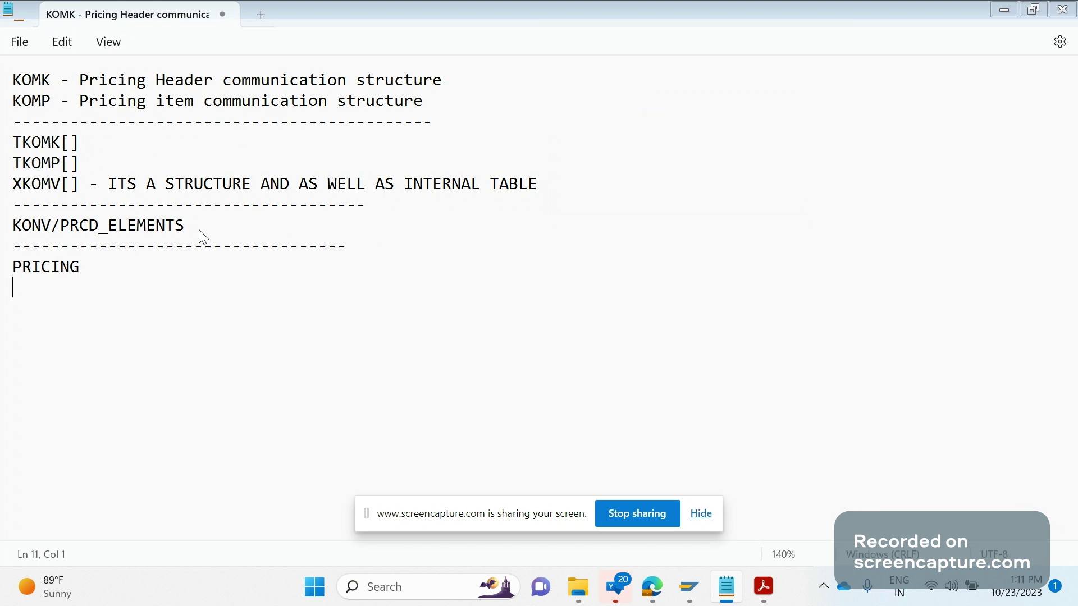
- Add the lines "PRICING_COMPLETE" and "PRICING_COPY" below PRICING and close the list with a dashed separator
text(PRICING_COM)
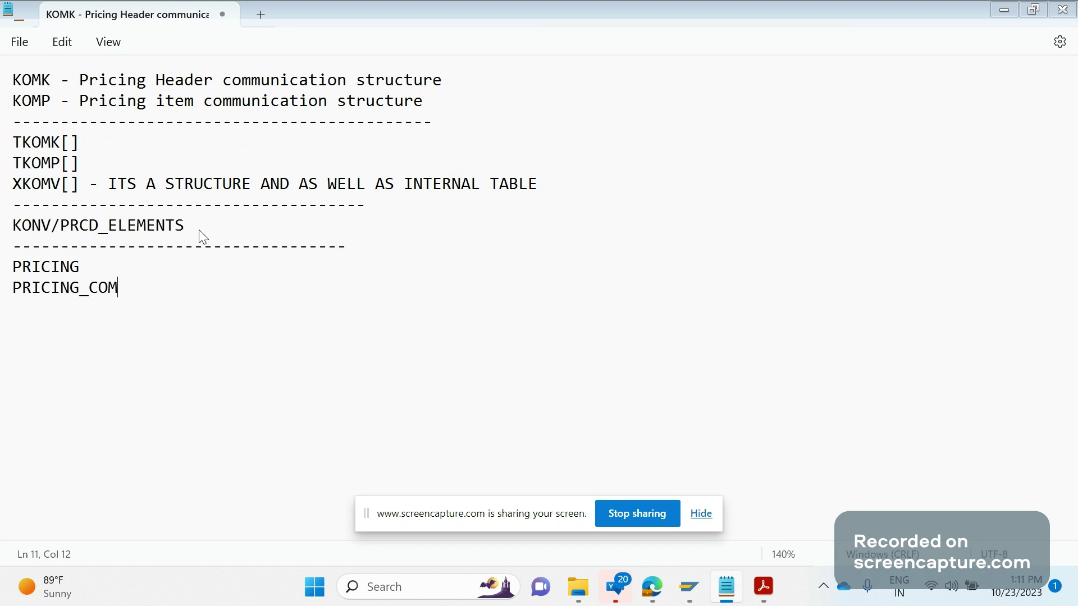
text(PLETE)
key(Return)
text(PR)
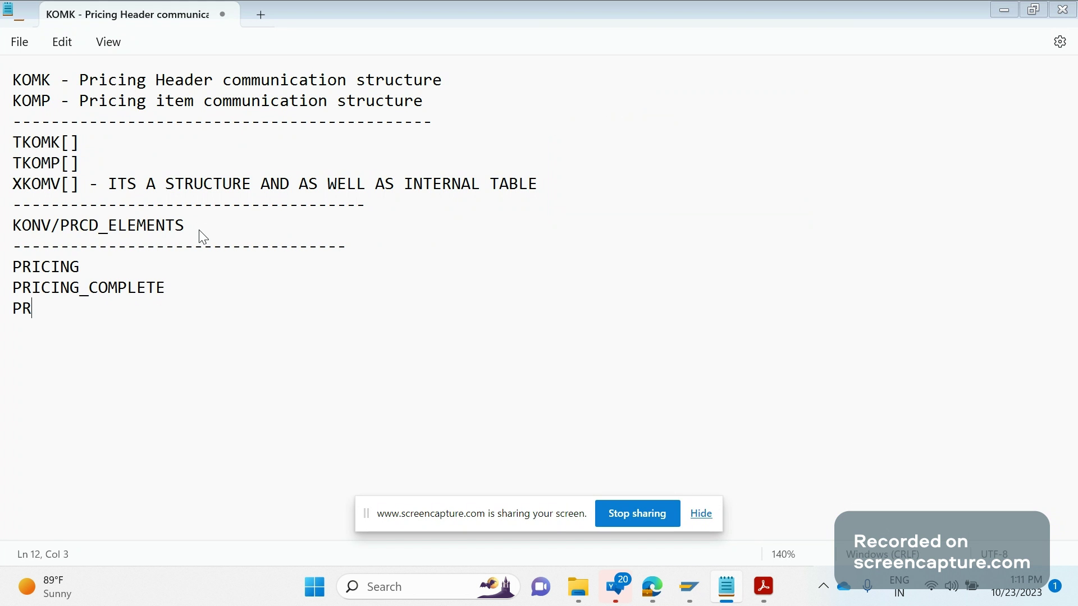
text(ICING_COPY)
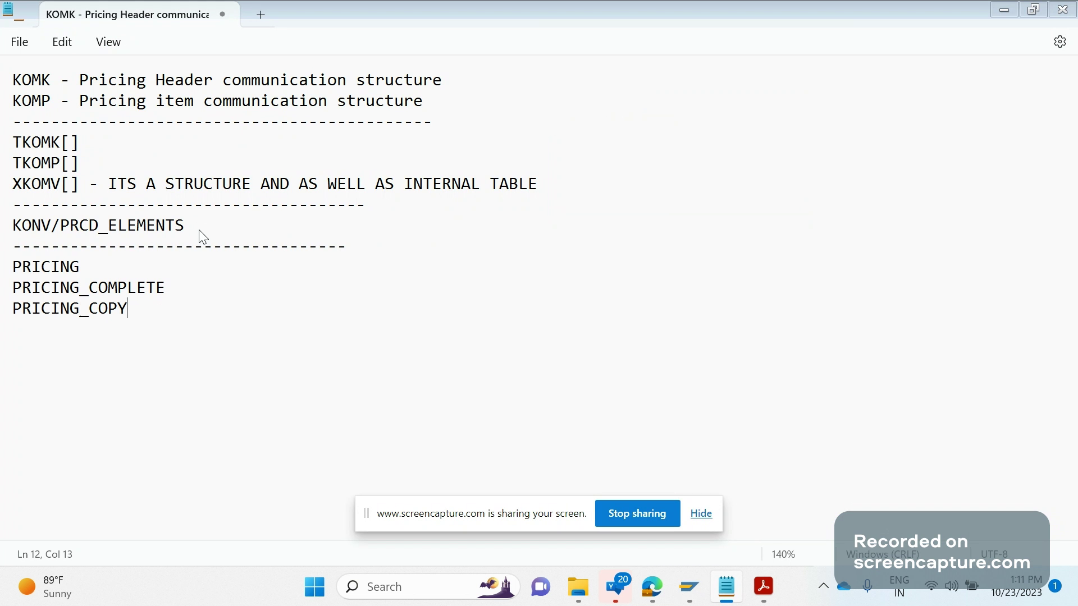
key(Return)
text(------------------------------------)
- Point out the names PRICING, PRICING_COMPLETE and PRICING_COPY one after another in the notes
drag(145, 311, 4, 267)
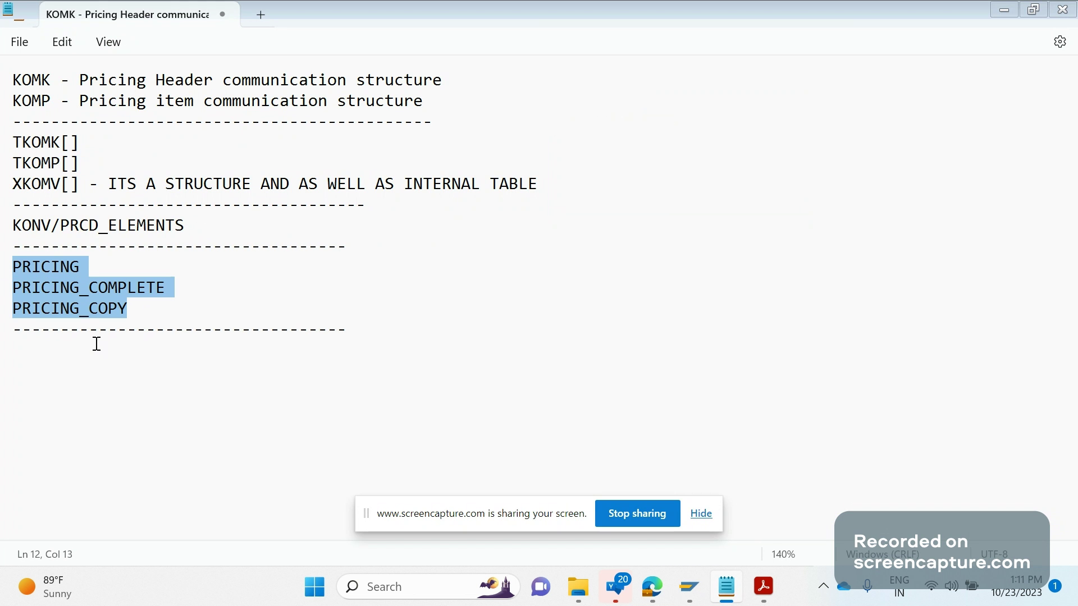
click(96, 344)
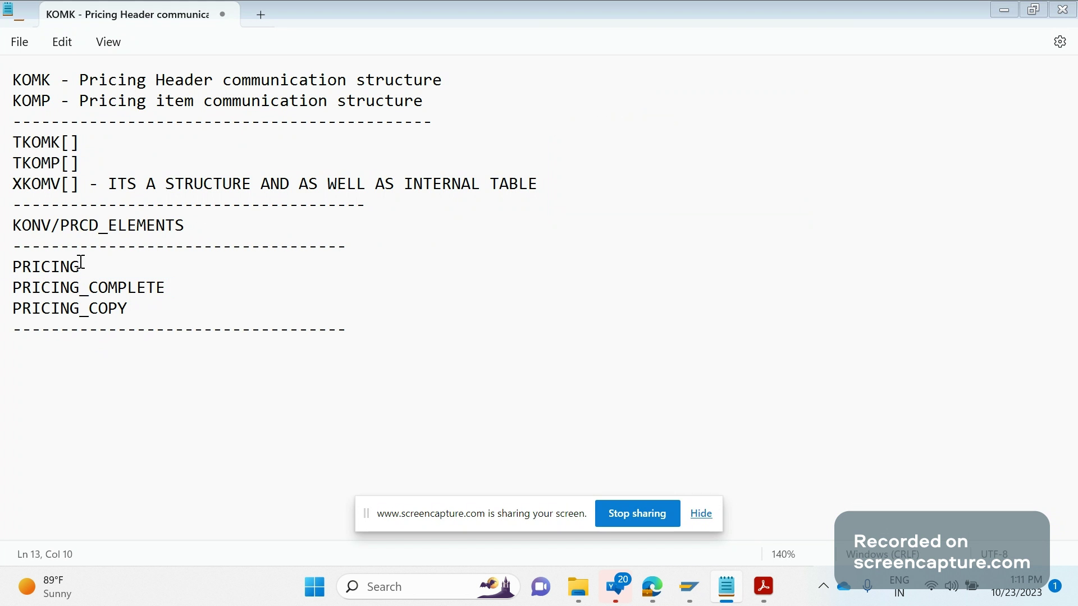
drag(81, 262, 12, 268)
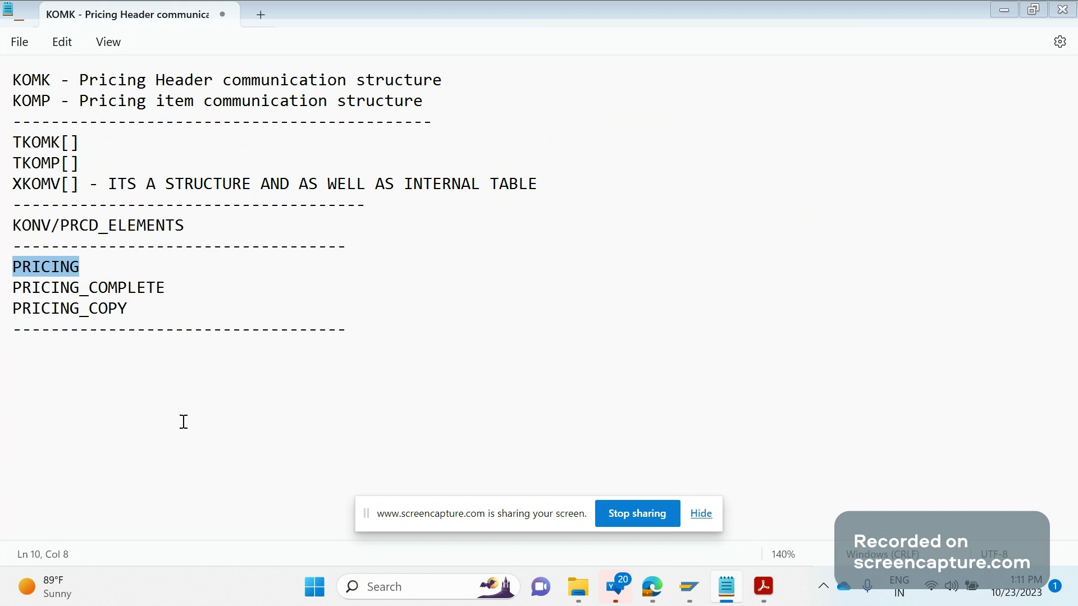
drag(168, 283, 12, 288)
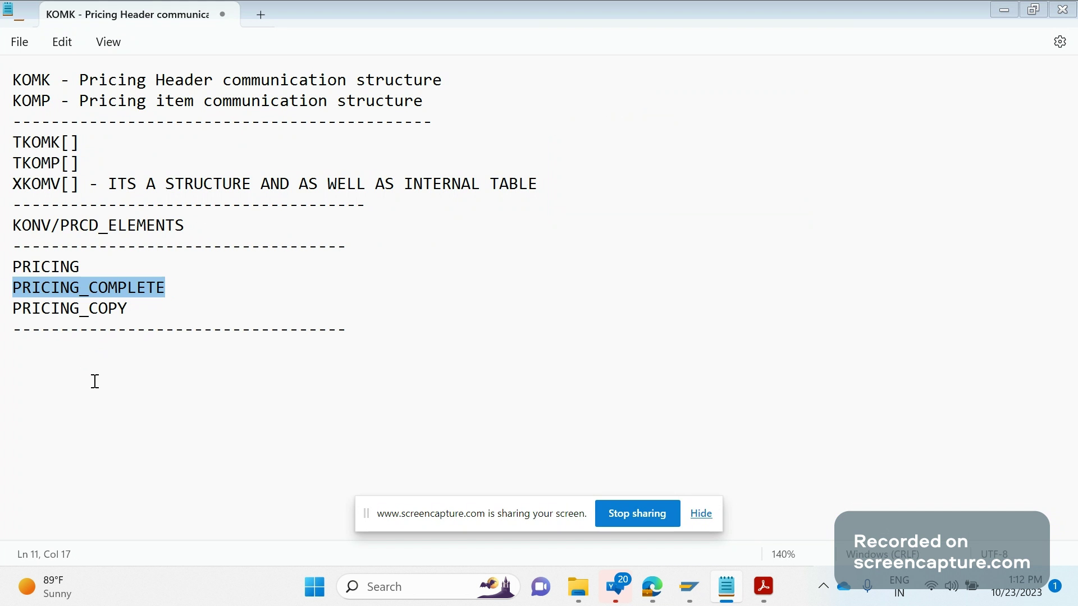
click(91, 335)
drag(166, 289, 16, 293)
click(152, 311)
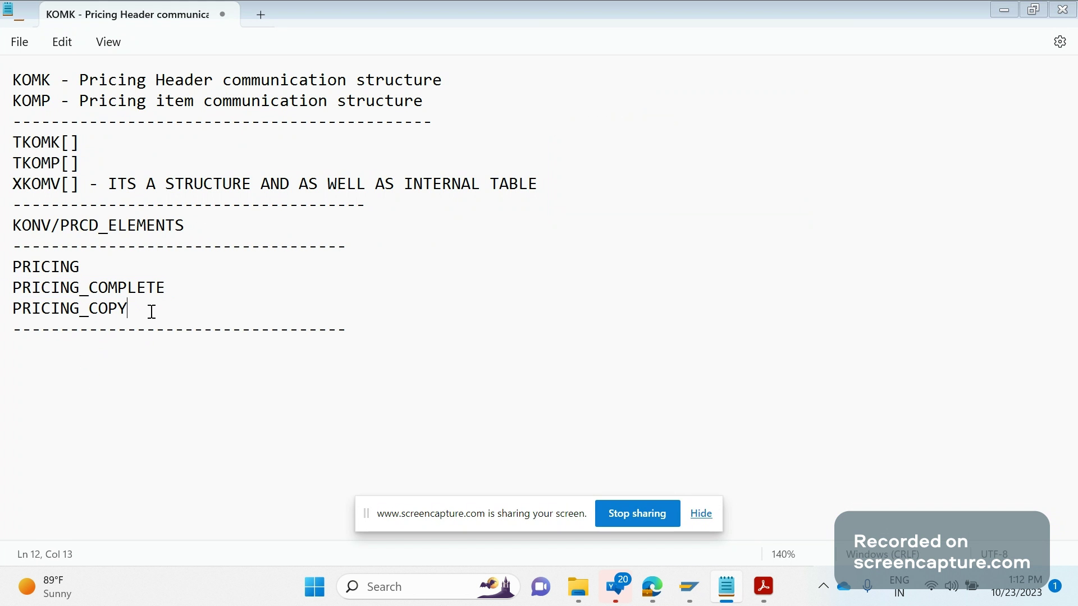
drag(152, 312, 13, 307)
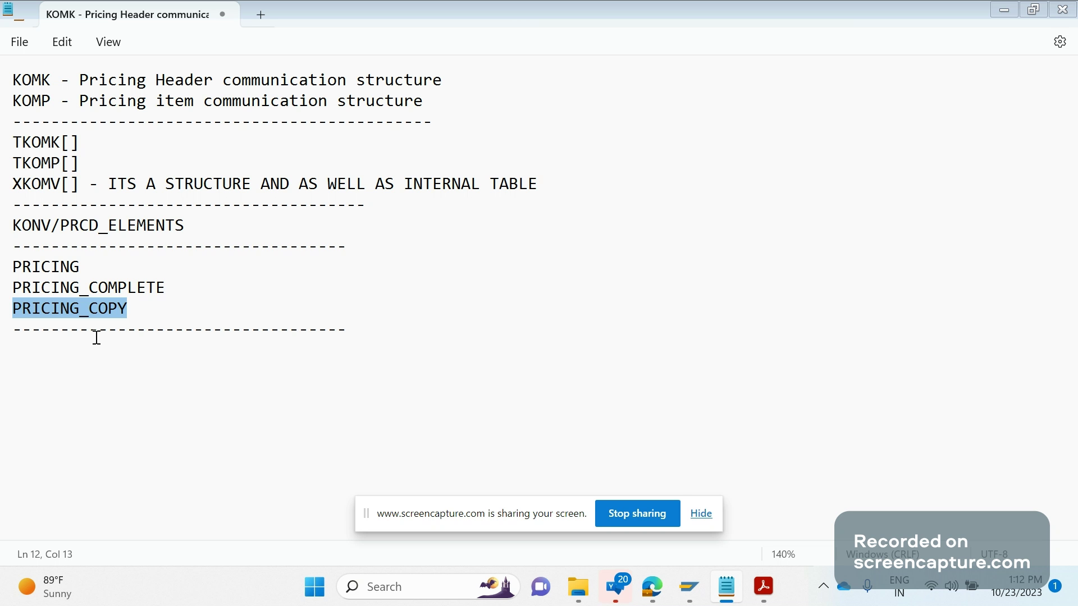
drag(130, 312, 13, 308)
- Switch to the SAP ABAP Editor session to view include FV64A002, and return to the Notepad notes
mouse_move(677, 586)
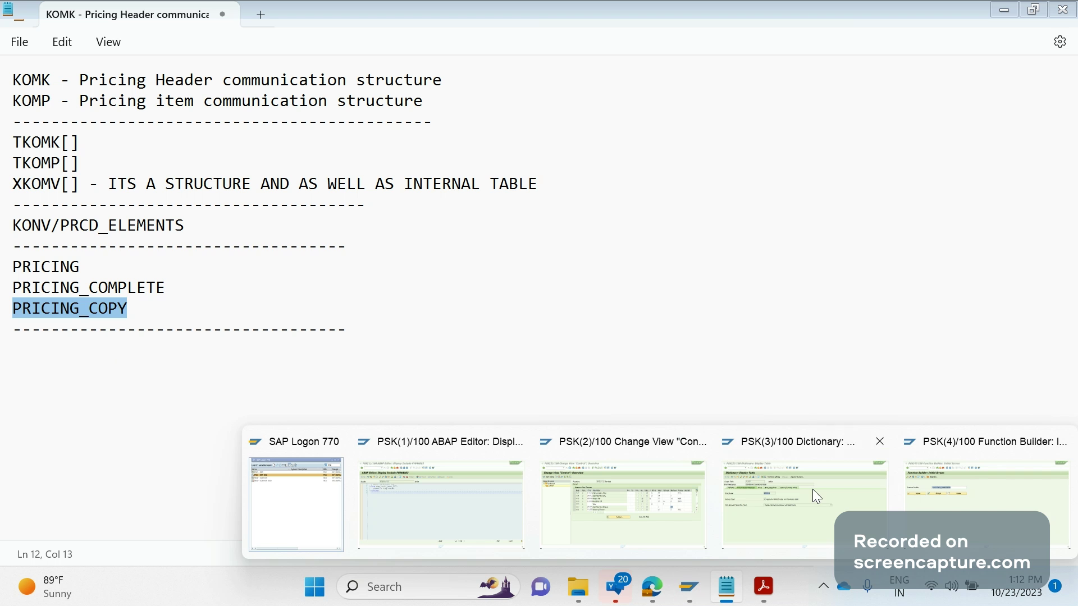
click(228, 286)
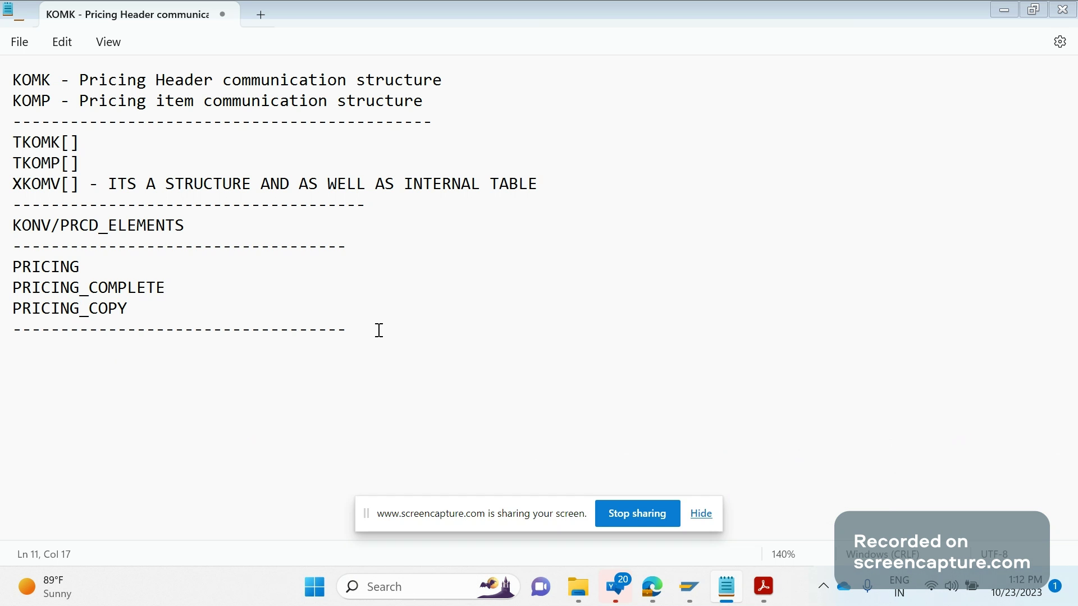
mouse_move(685, 588)
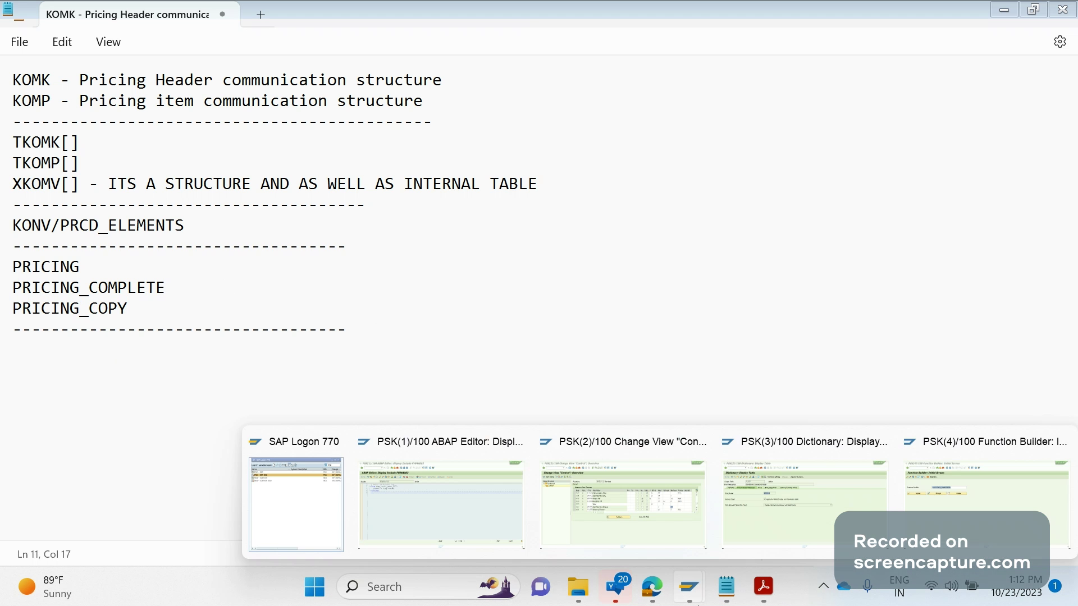
click(512, 524)
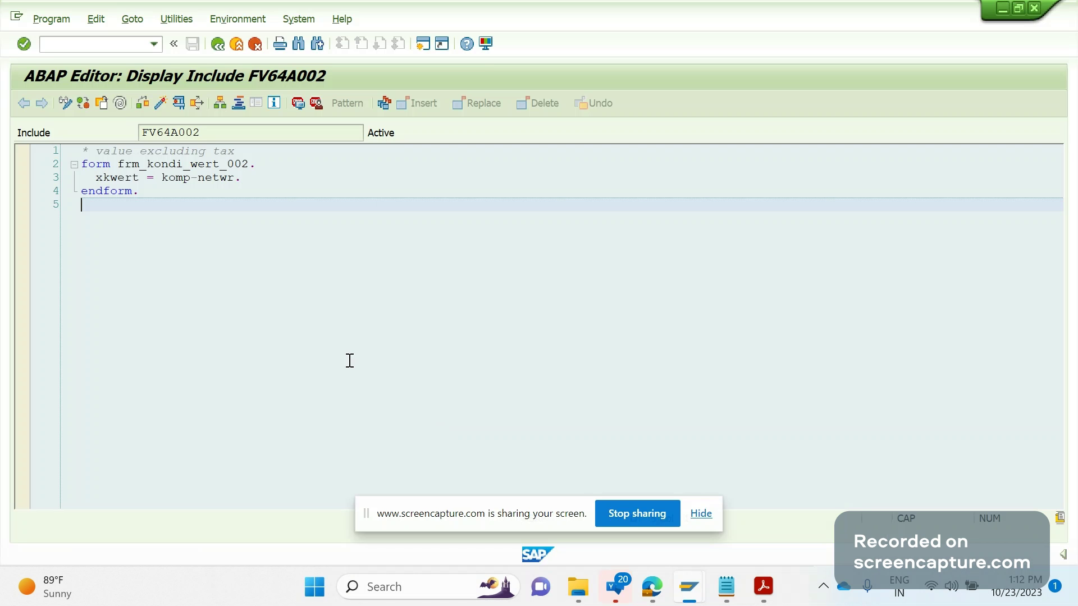
key(alt+Tab)
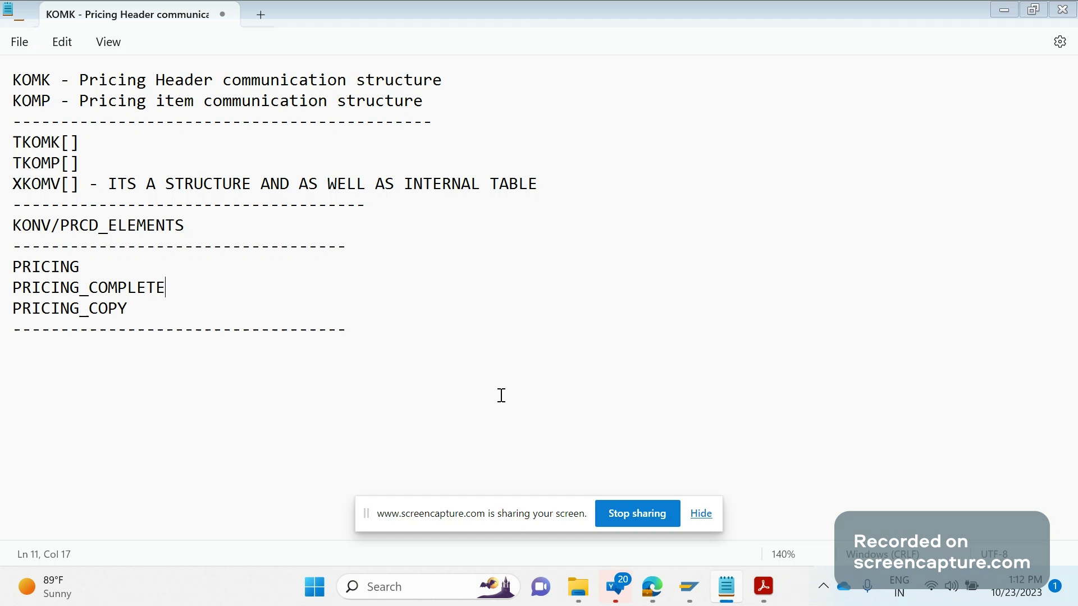
- List the field names KBETR, KWERT and KAWRT on separate lines below the last separator
click(436, 332)
key(Return)
text(KBETR)
key(Return)
text(KWERT)
key(Return)
text(K)
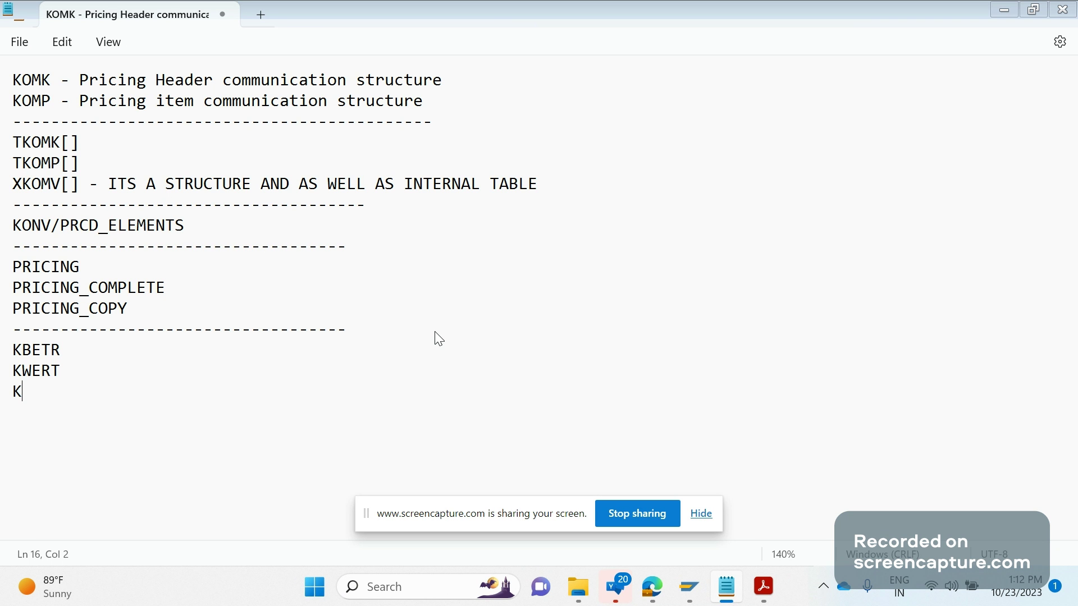
text(AWE)
key(BackSpace)
text(RT)
- Describe KBETR as "CONDITION AMOUNT" on its line
click(101, 347)
text(- CON)
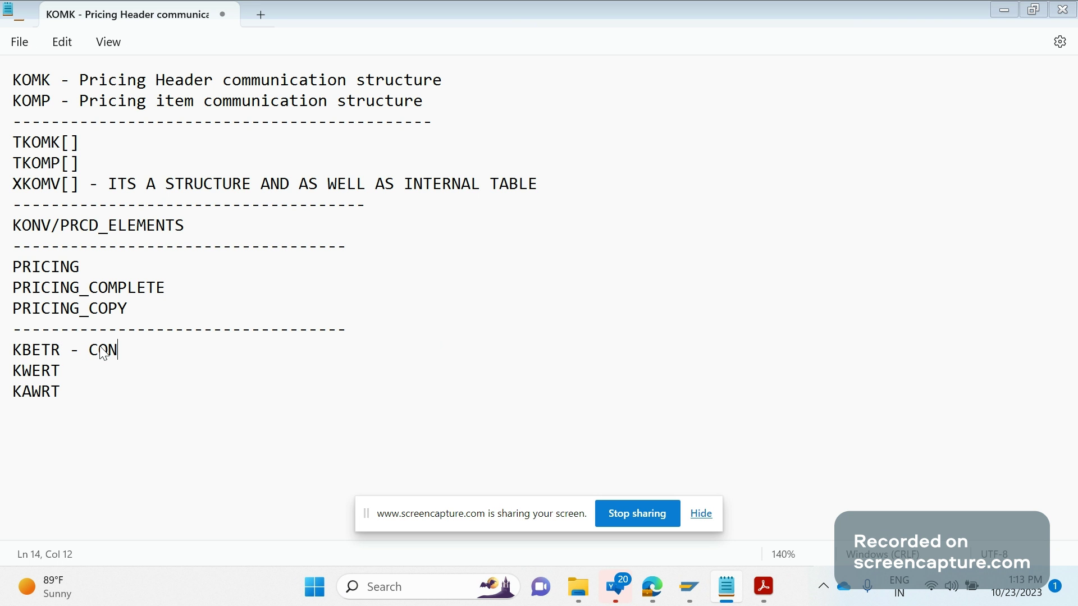
text(DITIO AMOUNT)
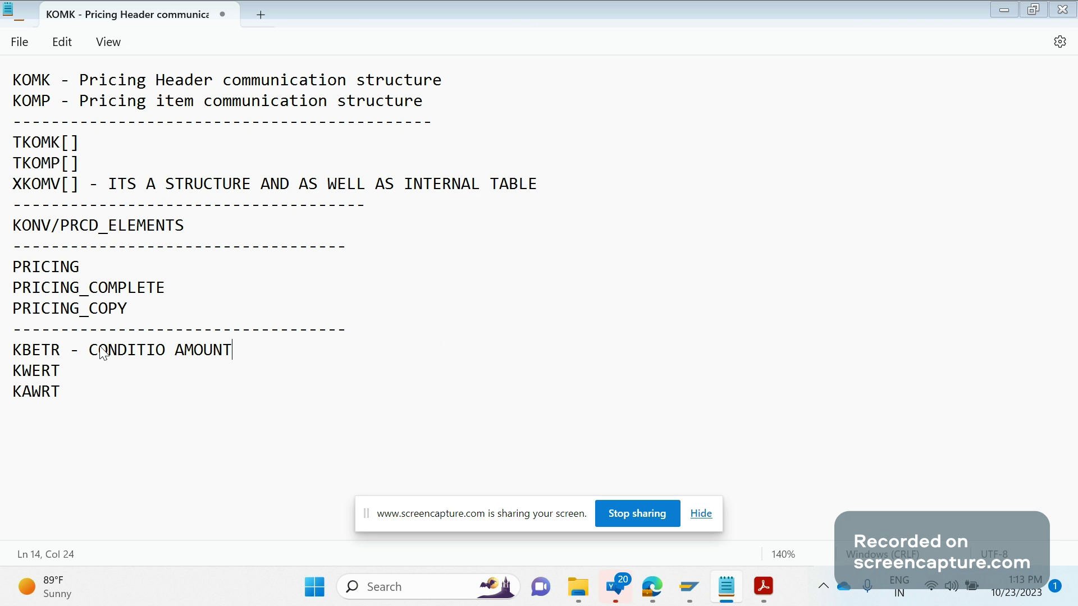
key(Down)
click(165, 351)
text(M)
key(BackSpace)
text(N)
- Describe KWERT as "CONDITION VALUE (ALT CAL CONDITON VALUE ROUTINE)" on its line
click(121, 367)
text(- )
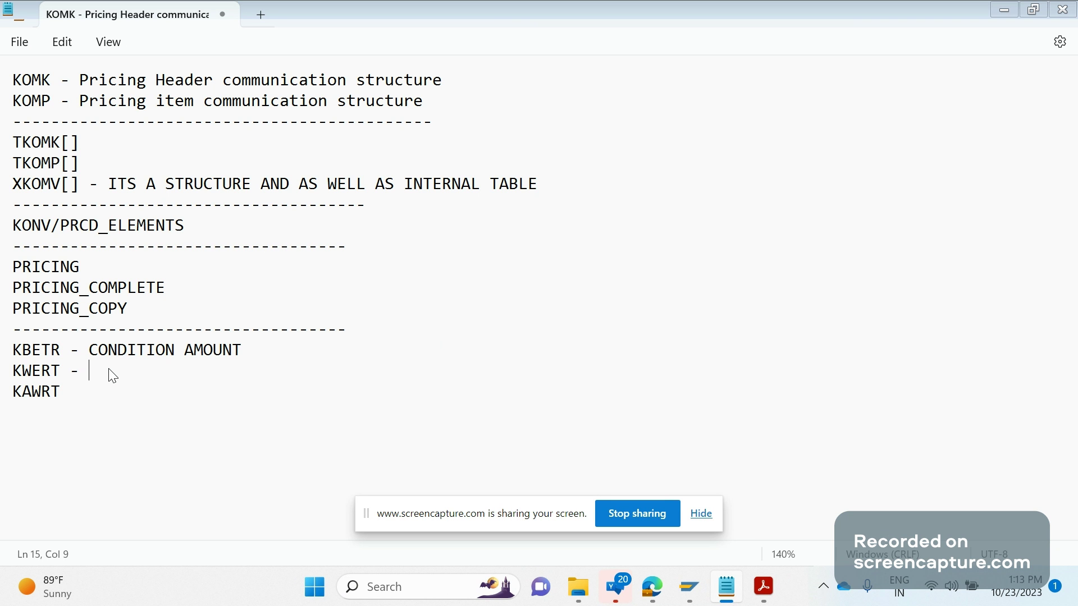
text(CONDITIONV V)
key(BackSpace)
key(BackSpace)
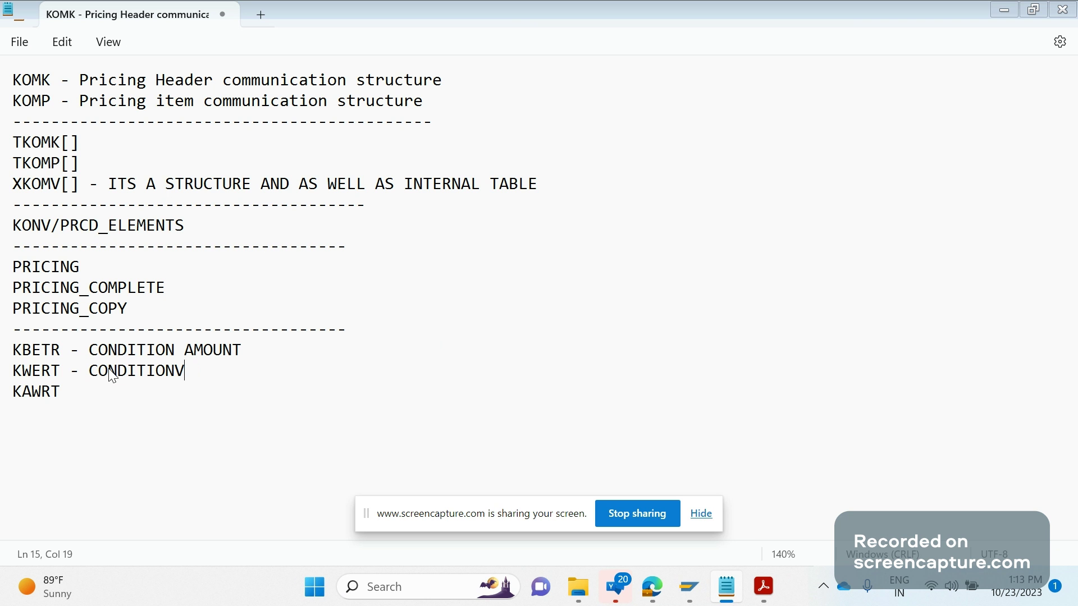
key(BackSpace)
text(VALUE (AL)
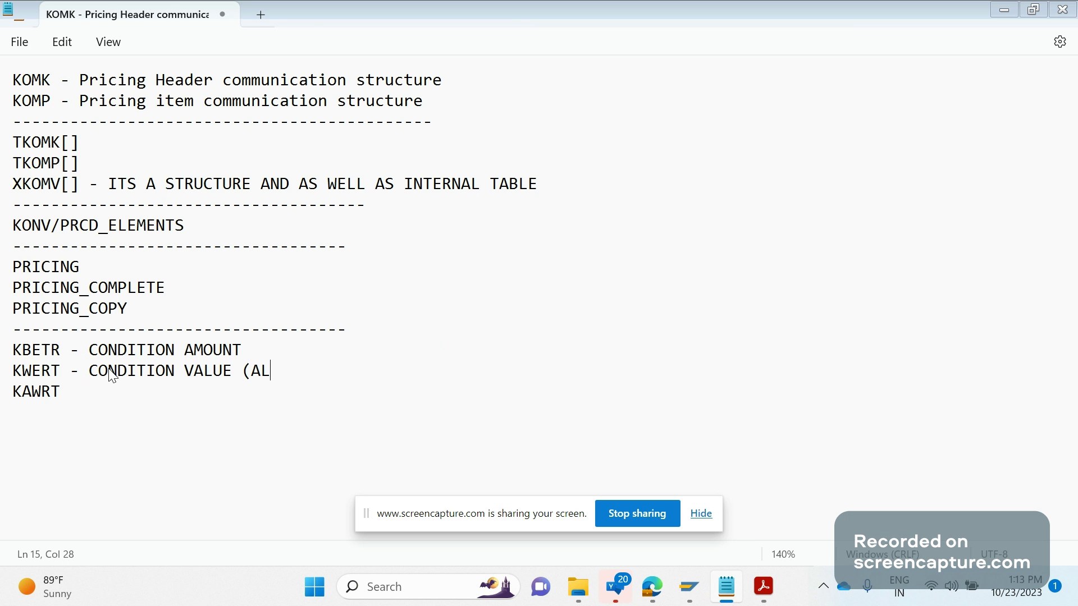
text(T CAL CONDITON VALUE )
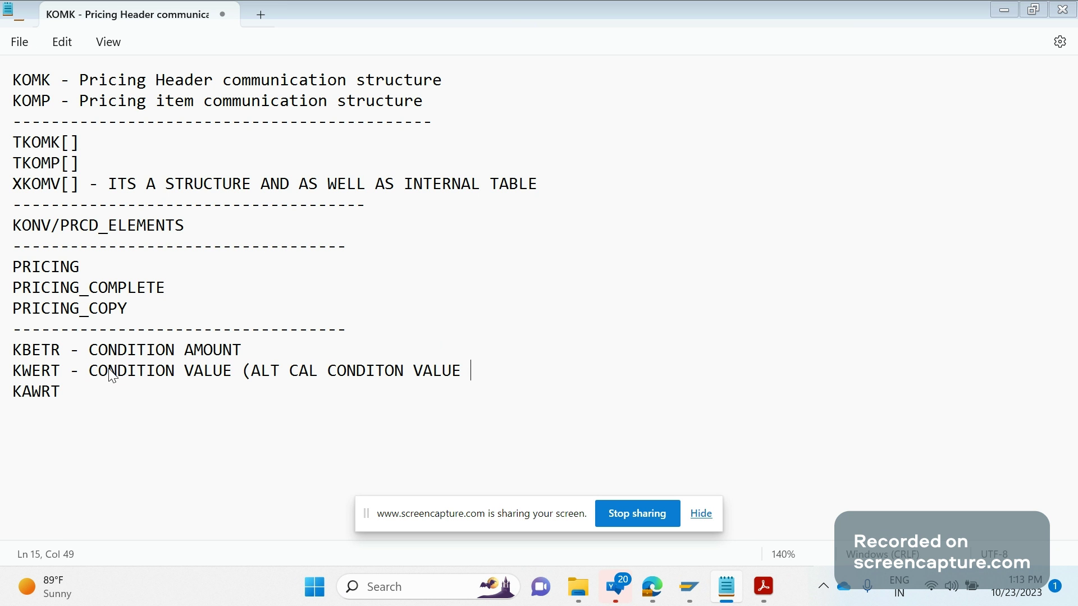
text(ROUTINE))
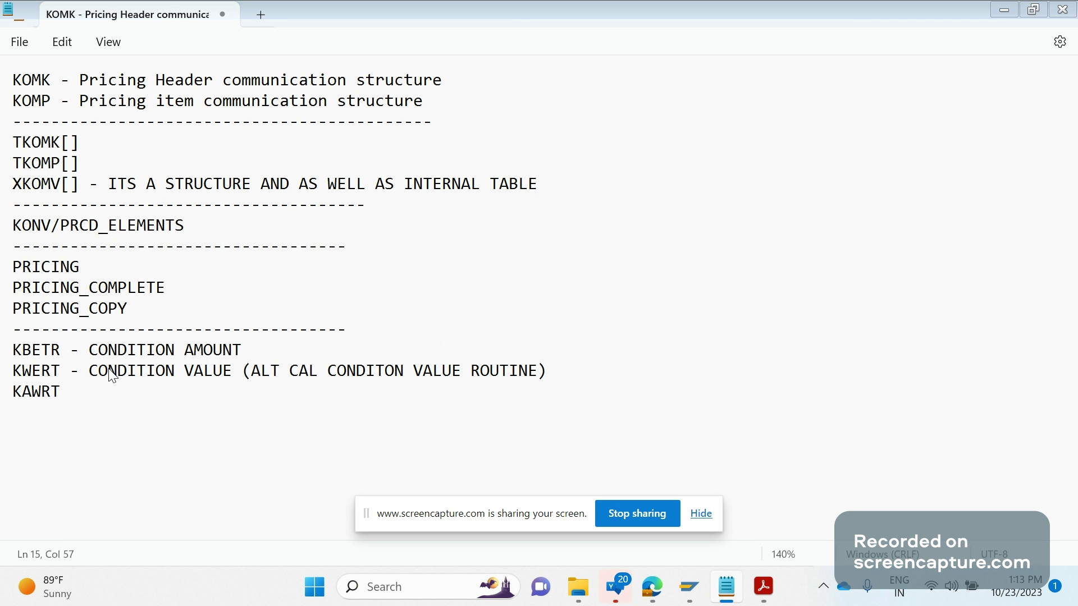
- Describe KAWRT as "CONDITION BASE VALUE ( ALT CONDITION BASE VALUE ROUTINE)" on its line
click(104, 389)
text(- A)
key(BackSpace)
text(CONDITION BASE )
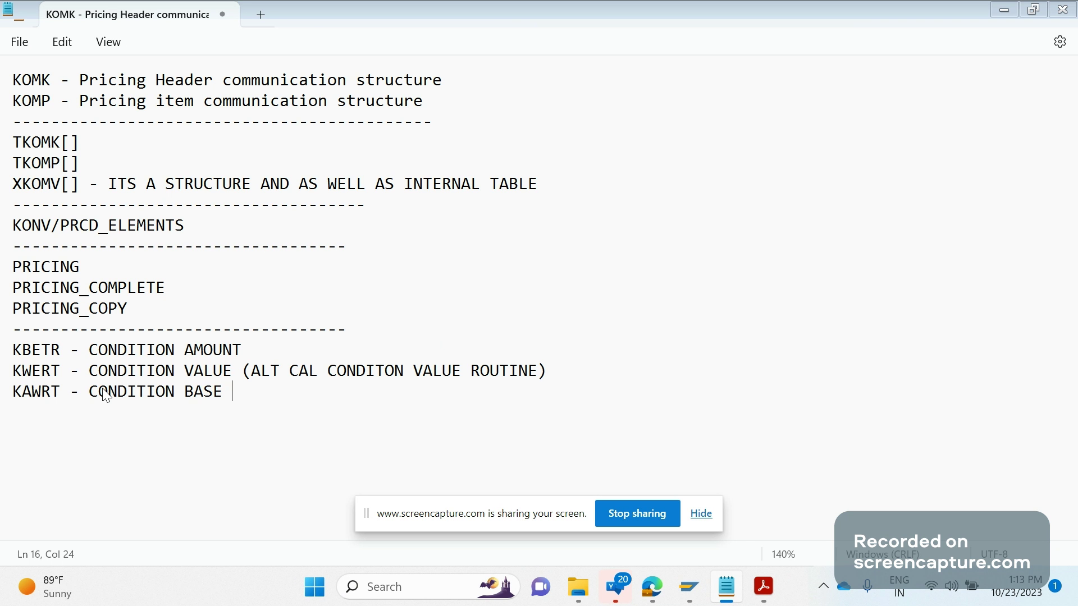
text(VALUE ( ALT )
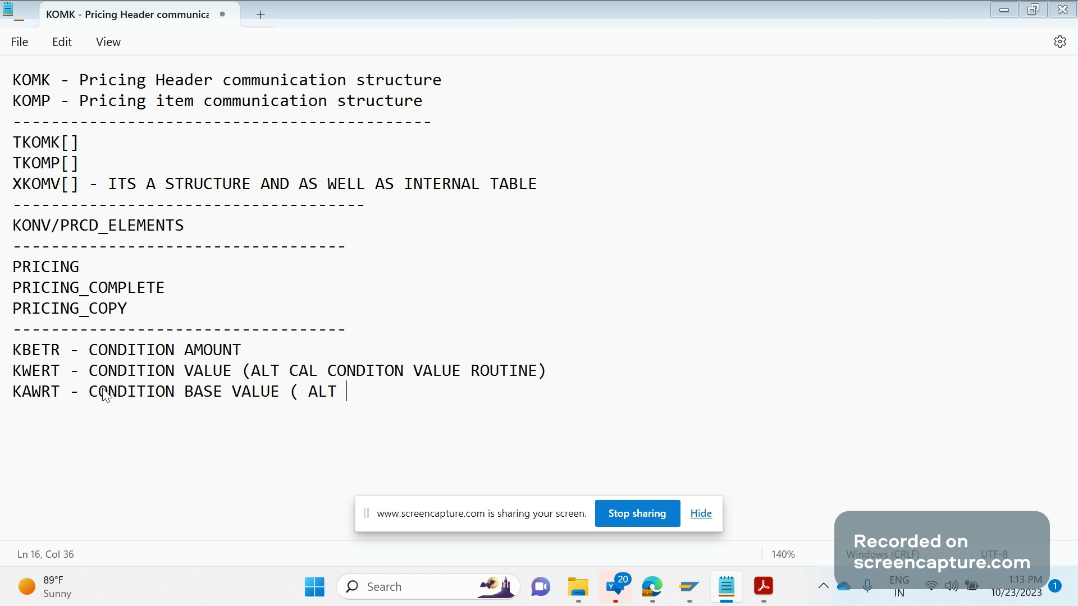
text(CONDITIO)
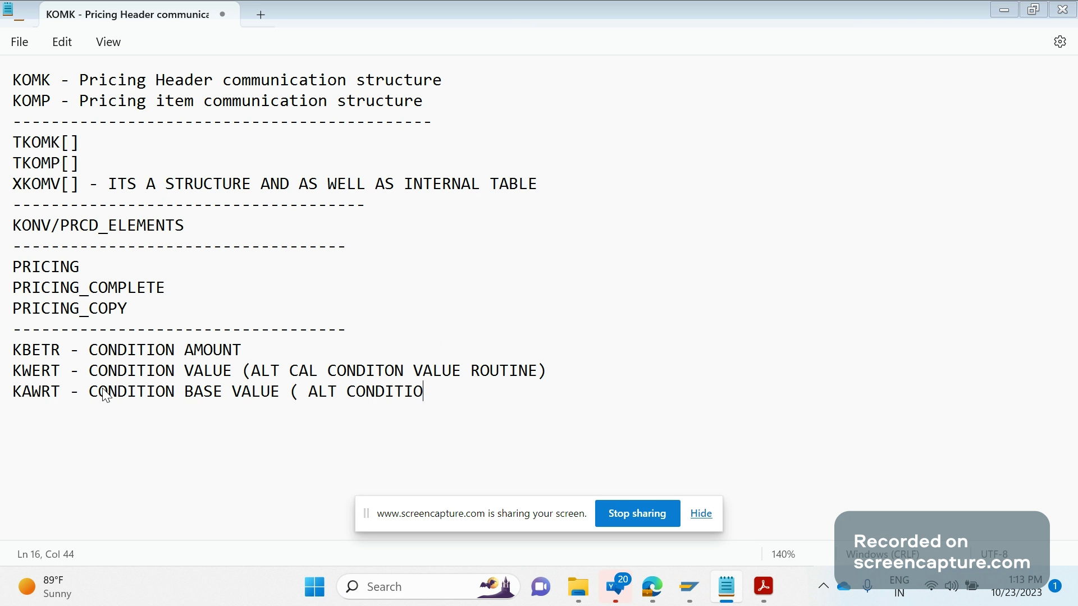
text(N BAES V)
key(BackSpace)
key(BackSpace)
key(BackSpace)
key(BackSpace)
text(SE VALUE )
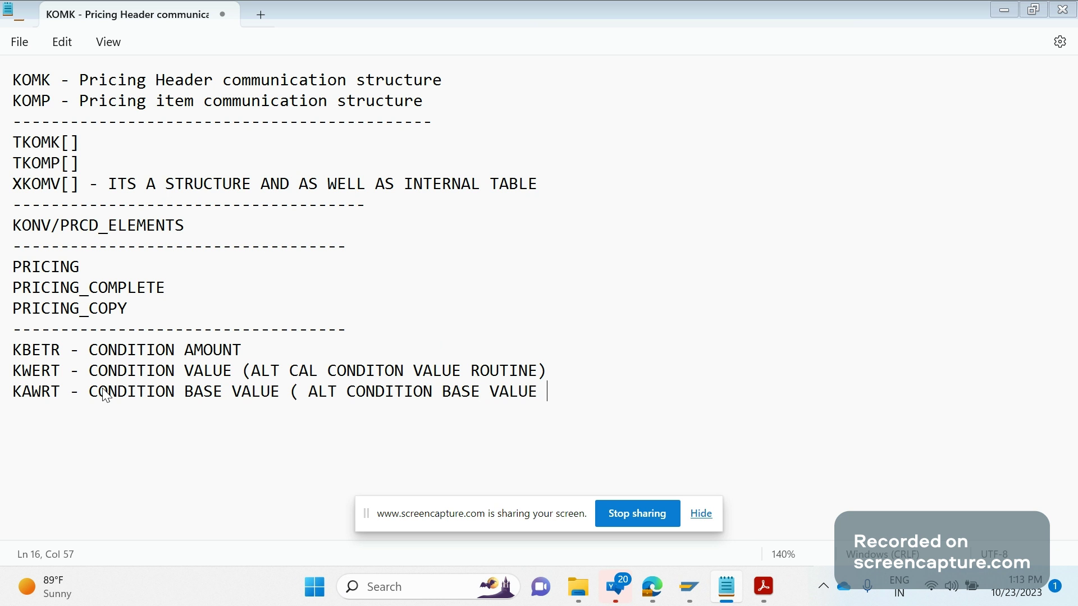
text(ROUTINE))
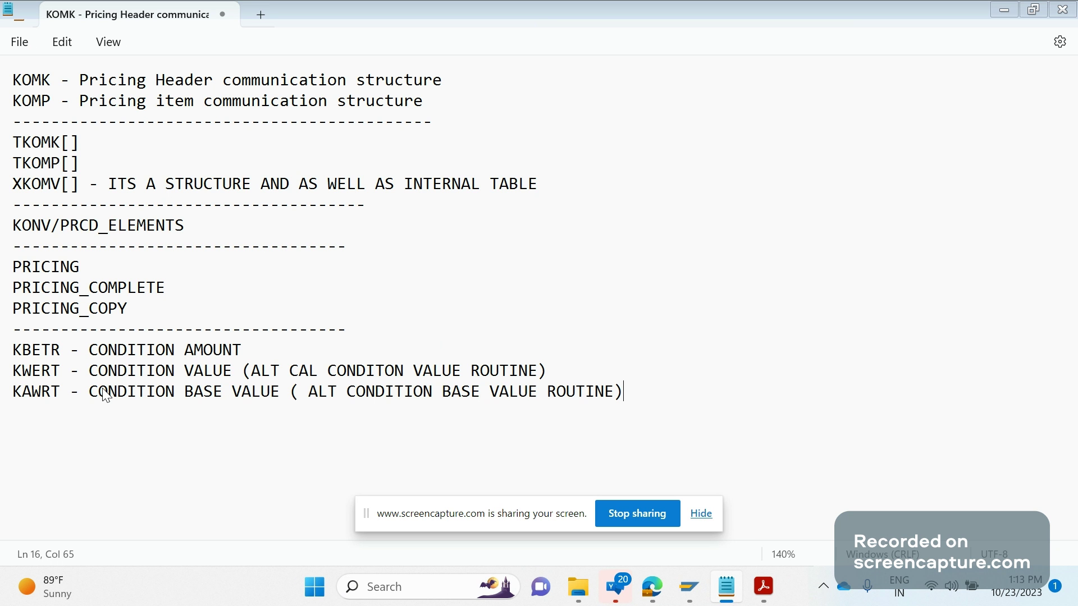
- Point out the KWERT and KAWRT descriptions with their related routines
drag(624, 399, 511, 377)
drag(308, 371, 99, 371)
click(624, 403)
drag(623, 403, 12, 372)
click(77, 413)
drag(58, 370, 287, 398)
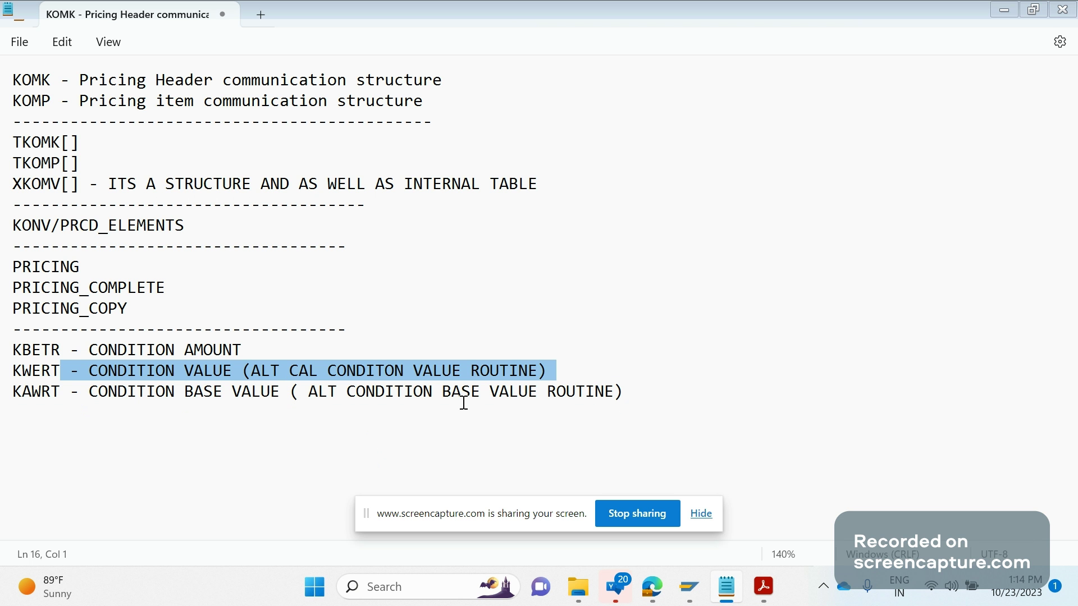
click(645, 399)
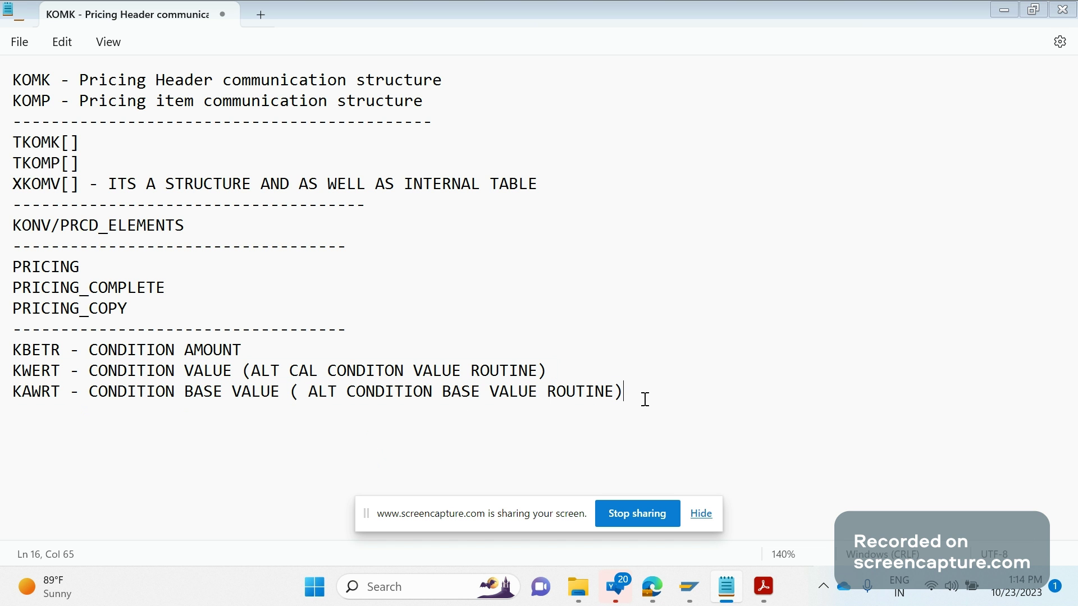
- Add a long dashed separator below the KAWRT line and the example price "10 ERU PER 1 EACH"
key(Return)
text(-----------------------------------------------------------------)
key(Return)
text(10 eur)
key(BackSpace)
key(BackSpace)
key(BackSpace)
text(ERU PER )
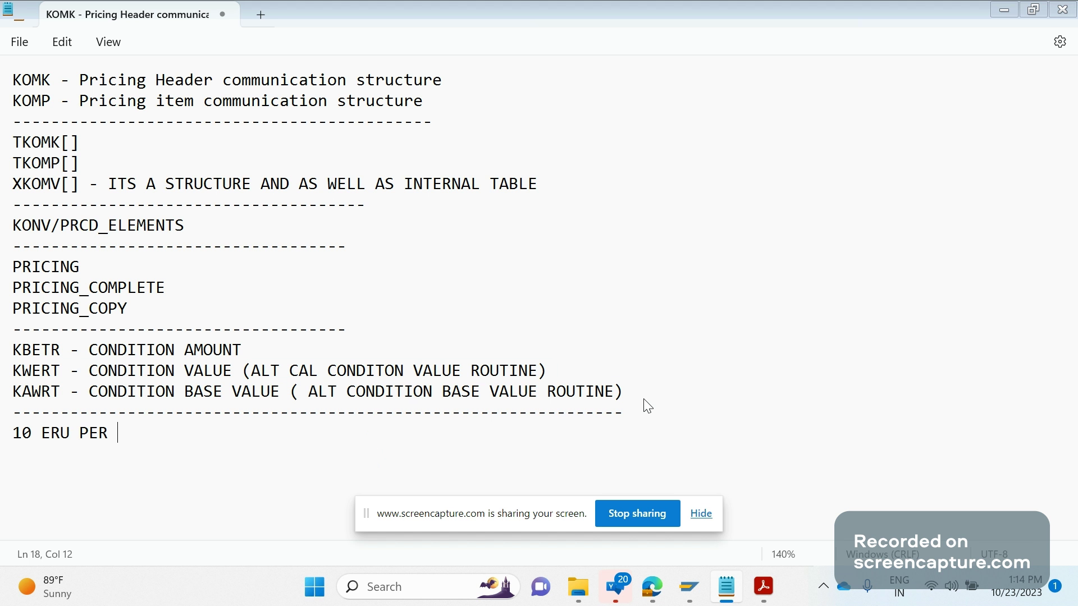
text(1 EACH)
- Add the lines "KBETR = 10" and "KAWRT =" below the example price
key(Return)
text(KBETR)
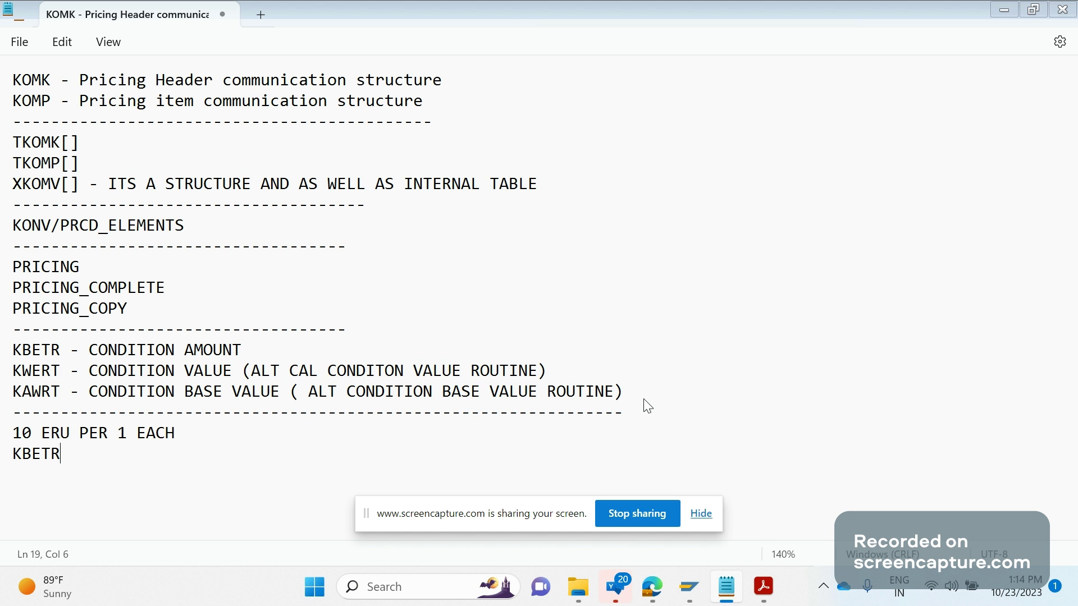
text( = 10)
key(Return)
text(KAWRT)
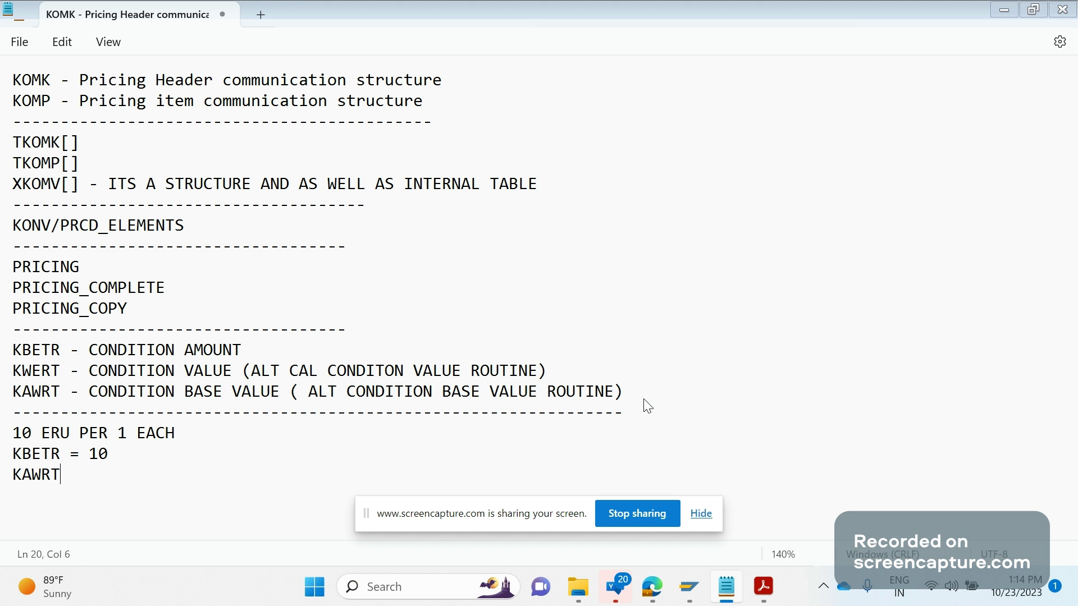
text( =)
- Insert the line "MATERIAL 1 HAS BEEN ORDERD WITH 10 QUANTITY" above the example price "10 ERU PER 1 EACH"
drag(32, 428, 4, 434)
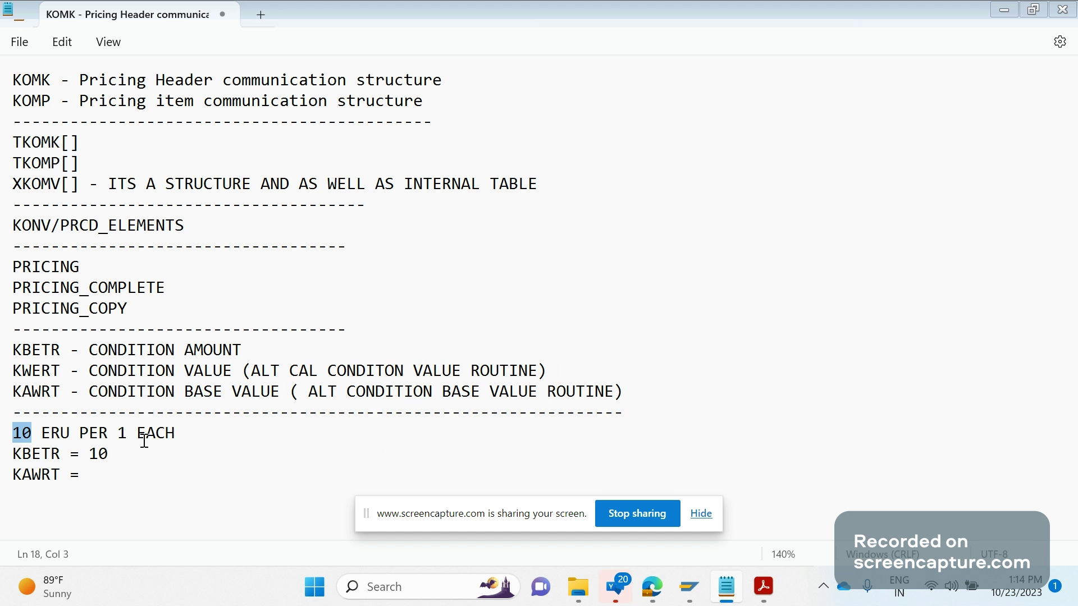
click(661, 418)
key(Return)
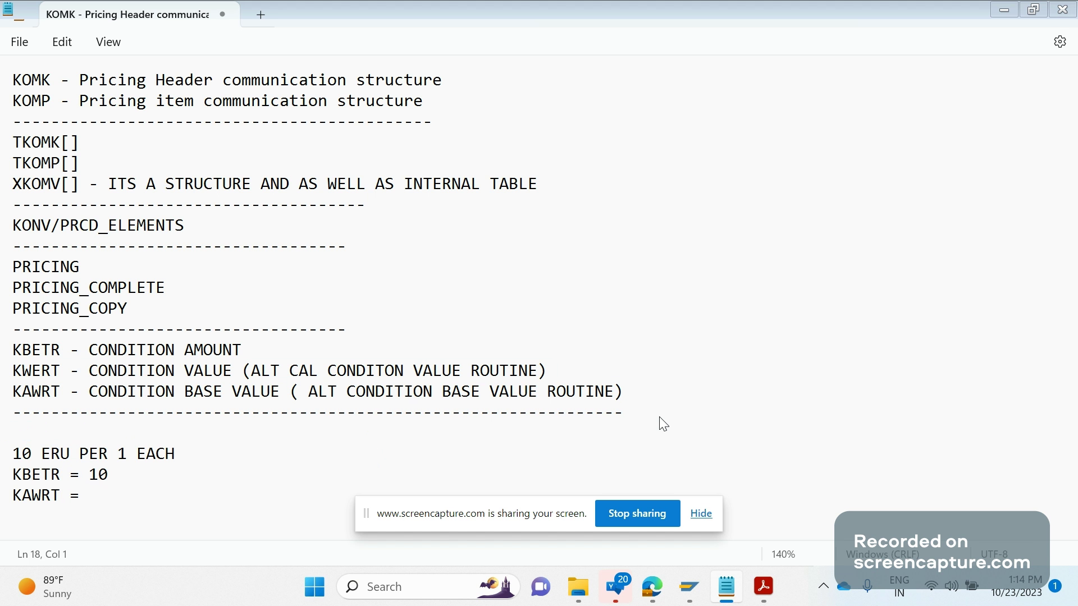
text(MATERIAL 1)
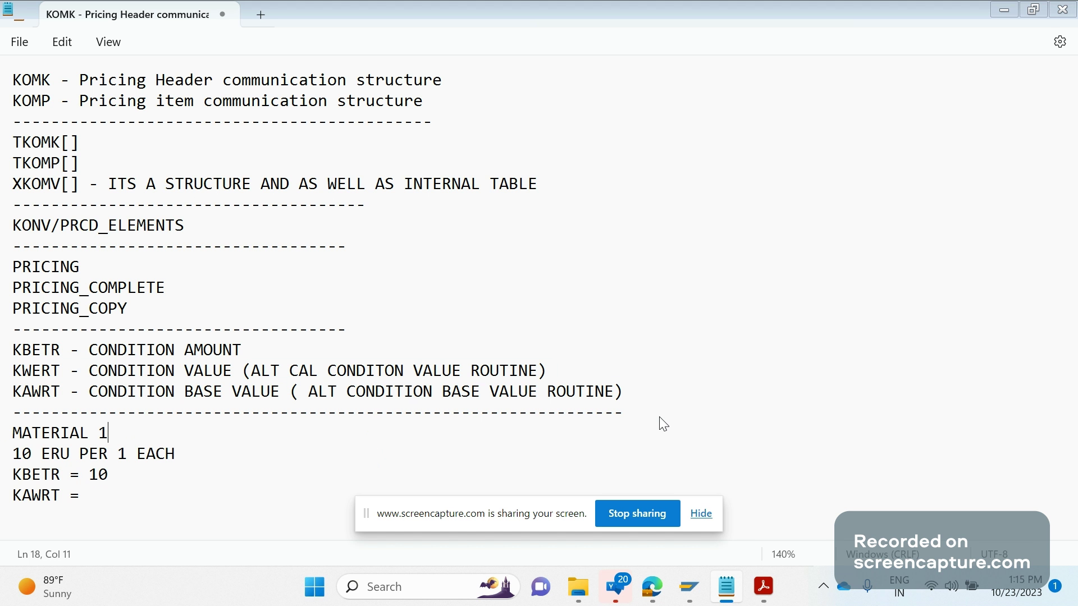
text( HAS BEEN )
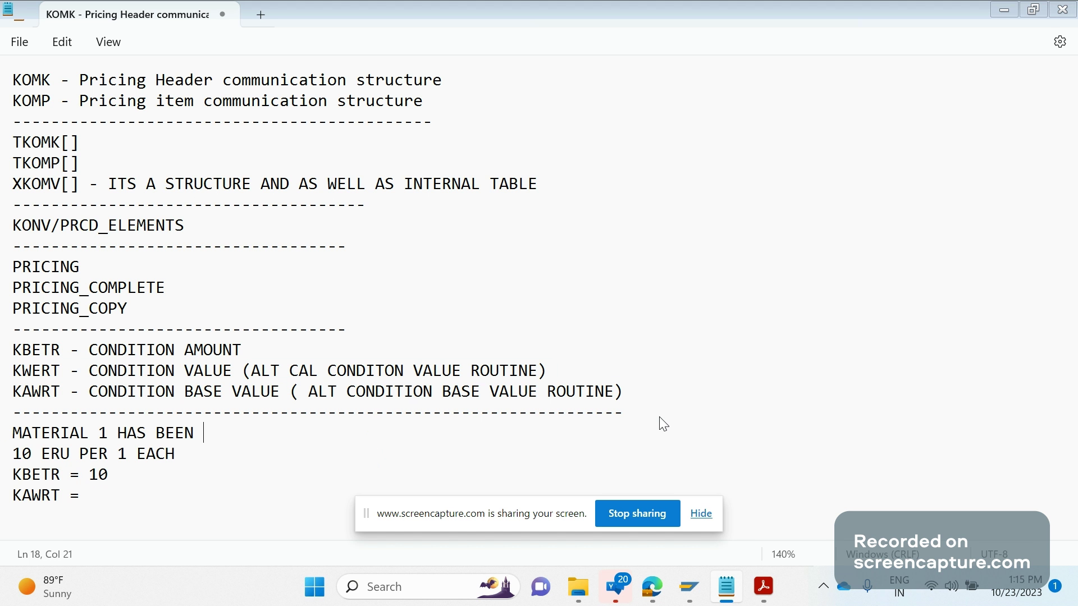
text(ORDERD WITH )
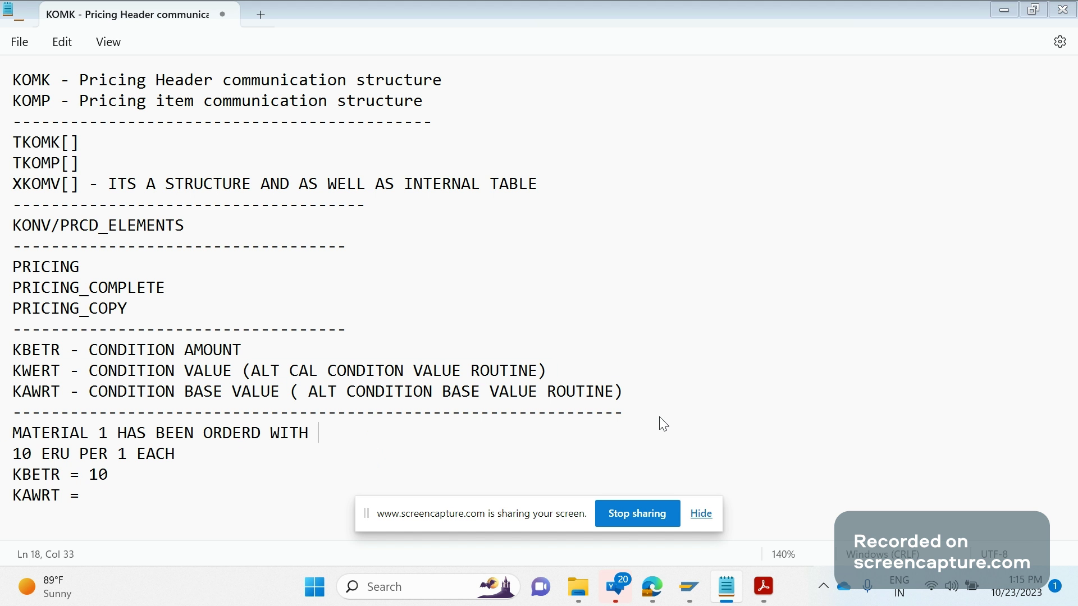
text(10 QUANTITY)
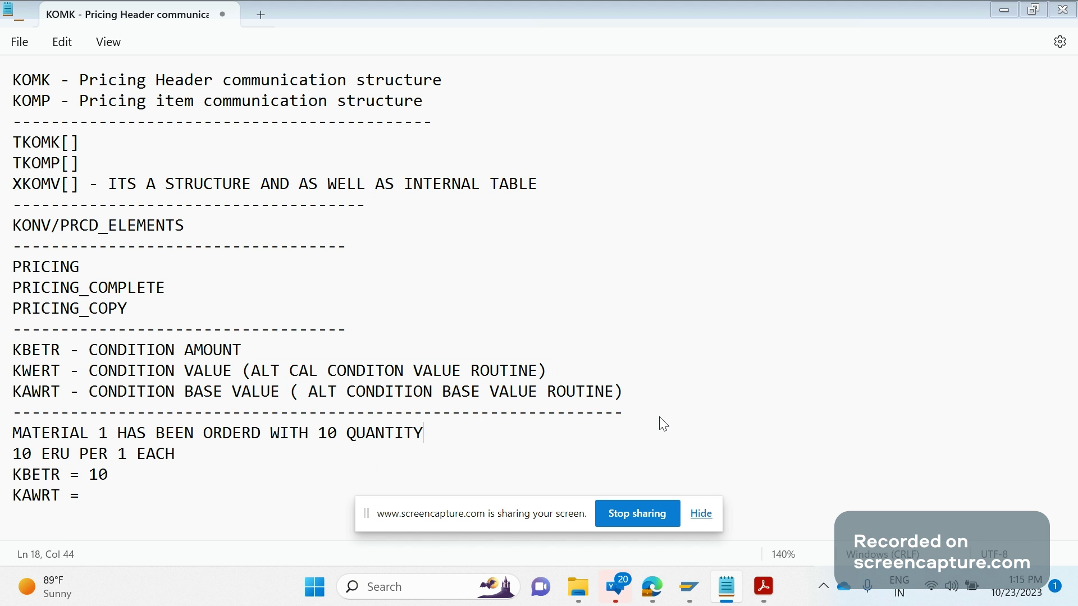
- Complete the example's KAWRT line with the value 10 and start a new line below it
click(95, 498)
text(10)
key(Return)
- Add the calculation "KWERT = KBETR * KAWERT = 10 * 10 =" with the result "100 EUR" on the line below it
text(KWERT)
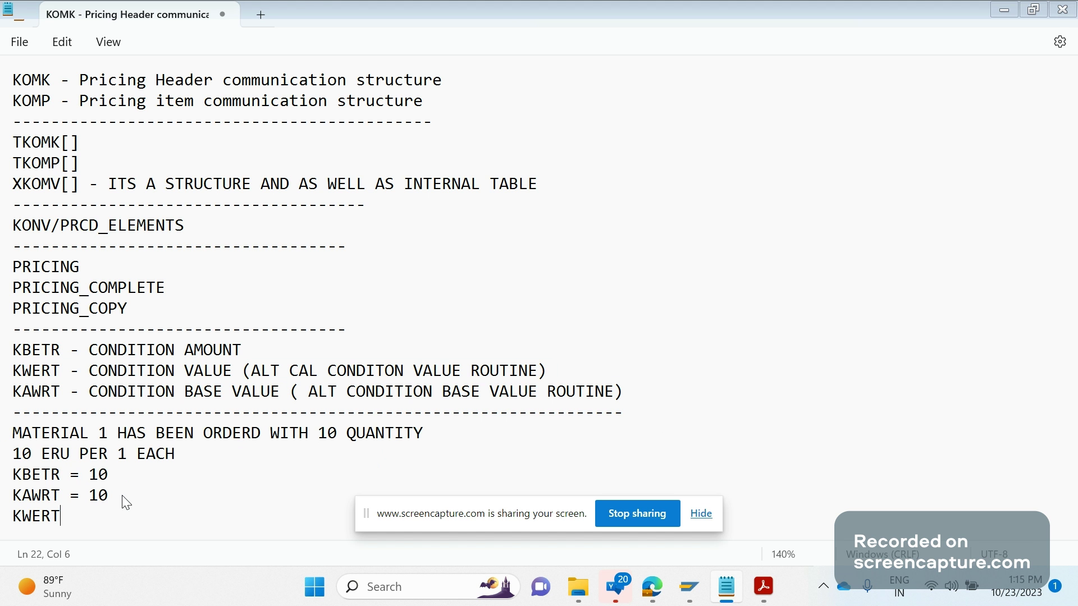
text( = KBETR * KWAERT)
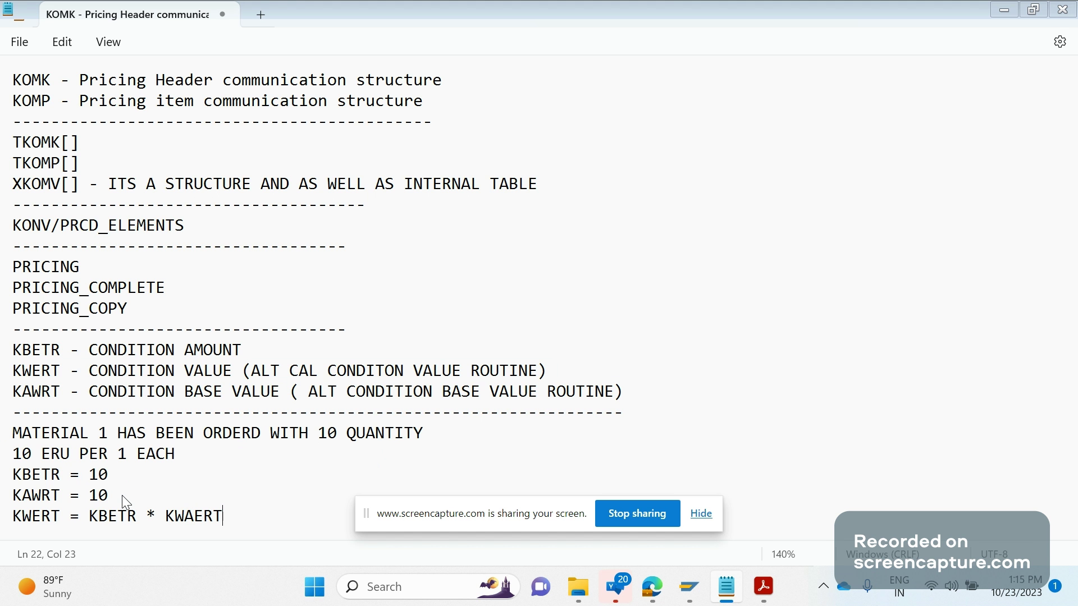
key(BackSpace)
key(BackSpace)
key(BackSpace)
key(BackSpace)
key(BackSpace)
text(AWERT = 10 * 10 )
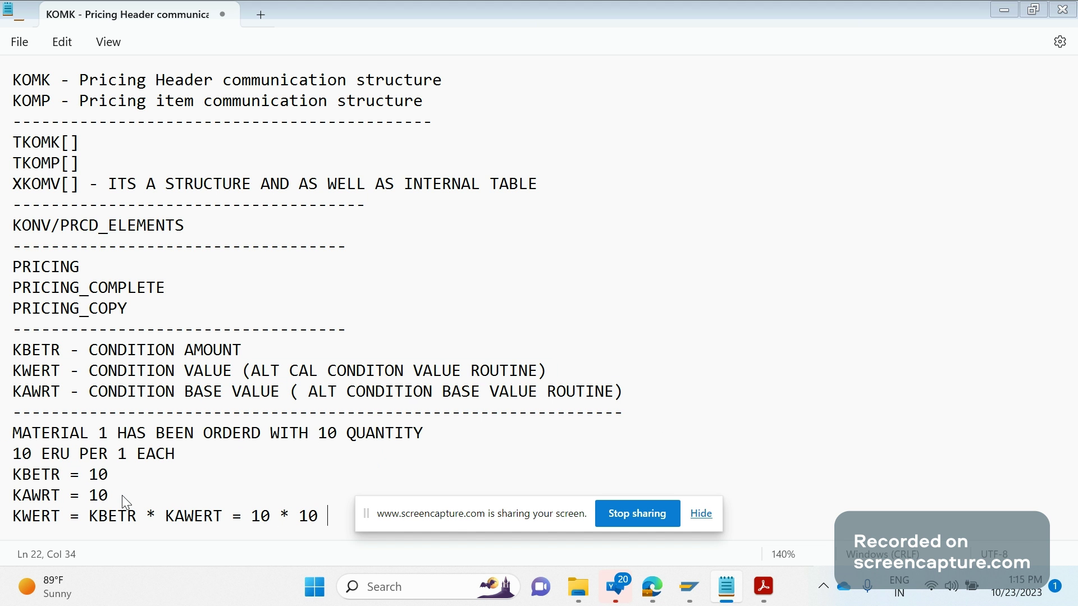
text(=)
key(Return)
text(100)
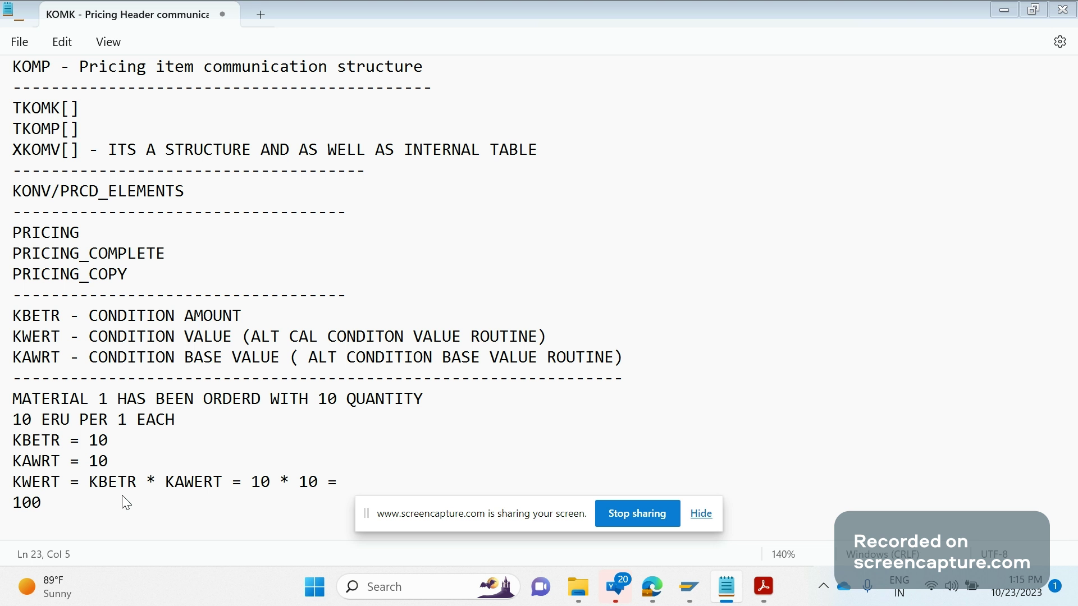
text( EUR)
- Highlight the example's KBETR, KAWRT and KWERT calculation lines to point them out
drag(107, 511, 13, 438)
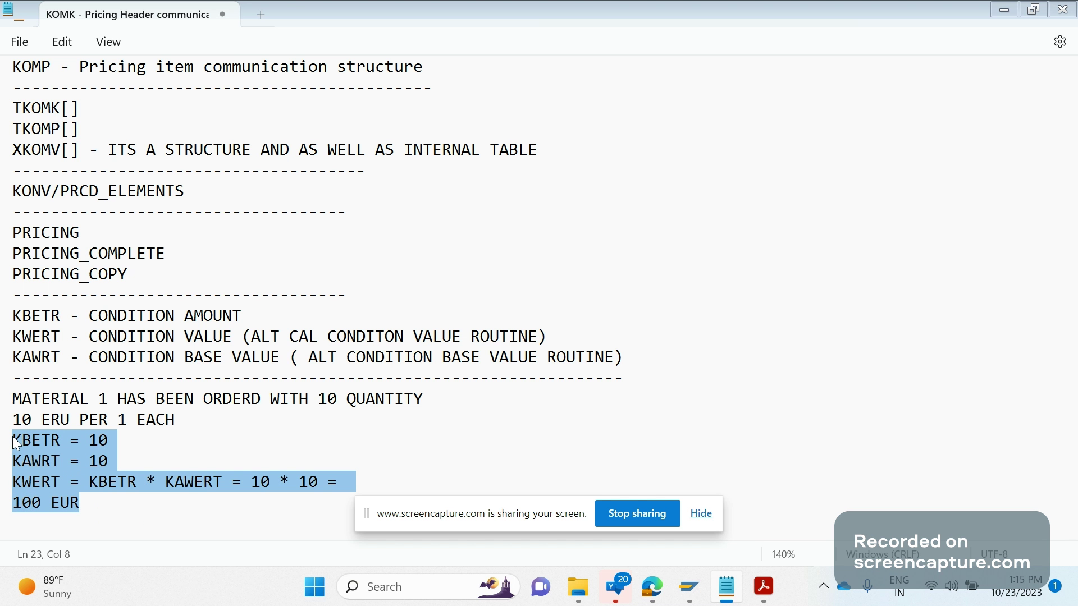
click(108, 514)
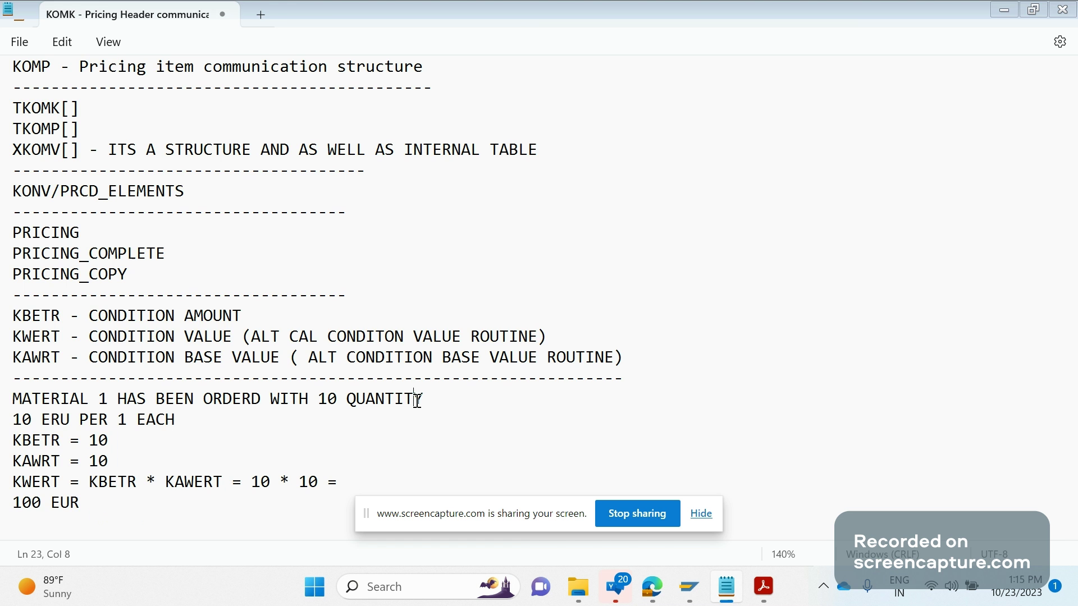
click(417, 400)
- Switch to SAP and point out the calculation type of the Rounding Off step in pricing procedure RVAA01
click(689, 590)
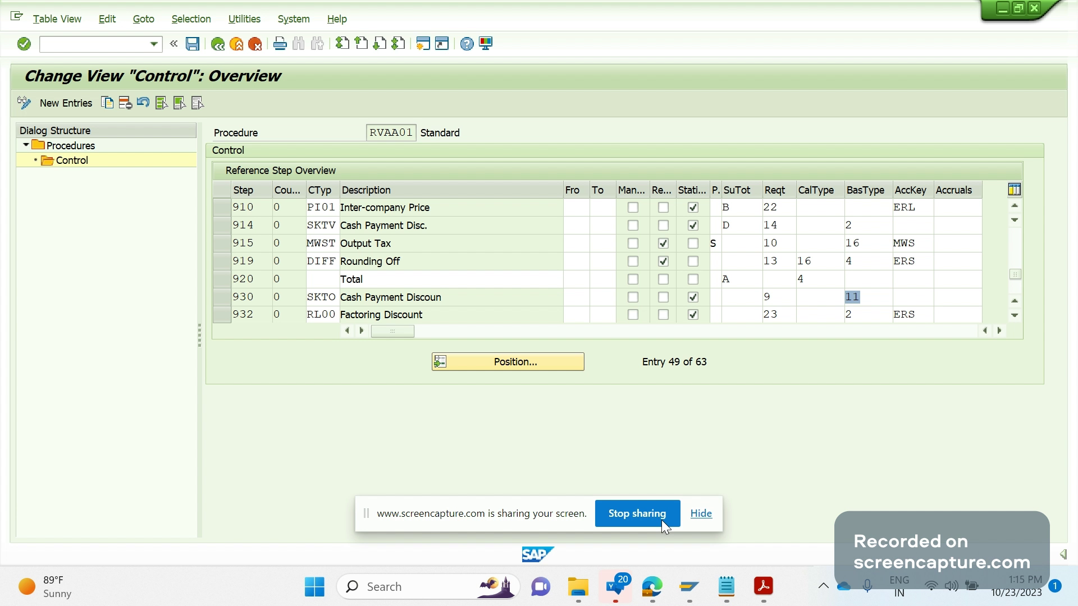
click(865, 340)
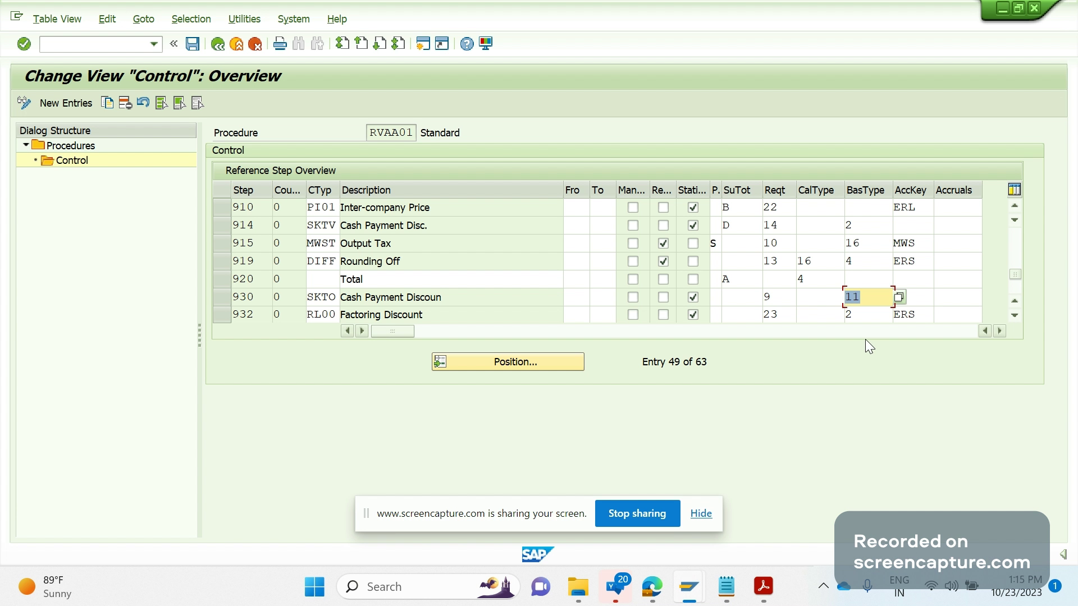
click(832, 310)
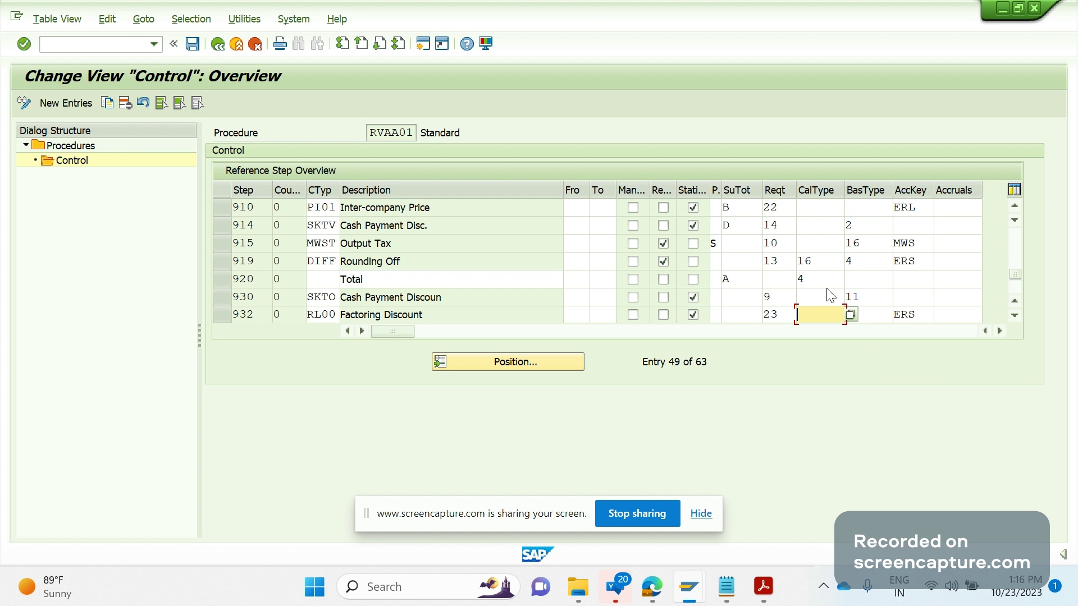
drag(820, 261, 784, 263)
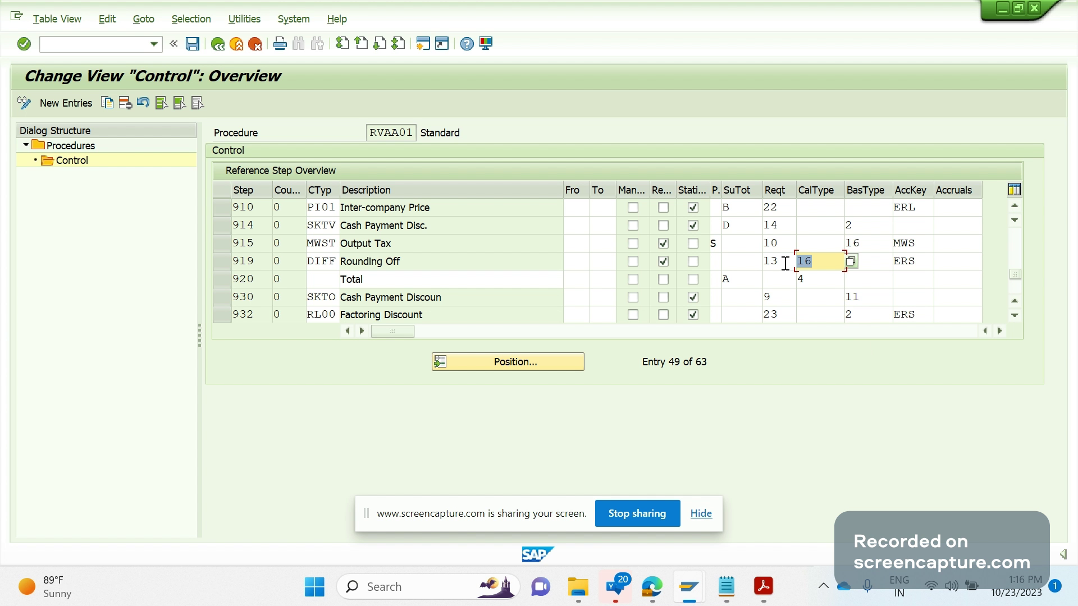
click(227, 268)
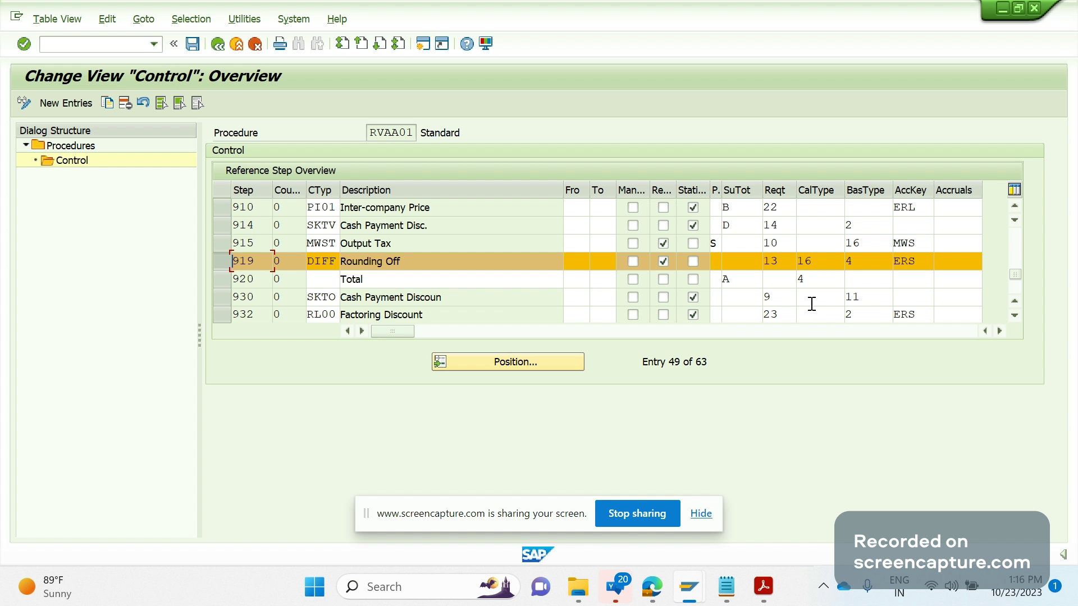
double_click(795, 263)
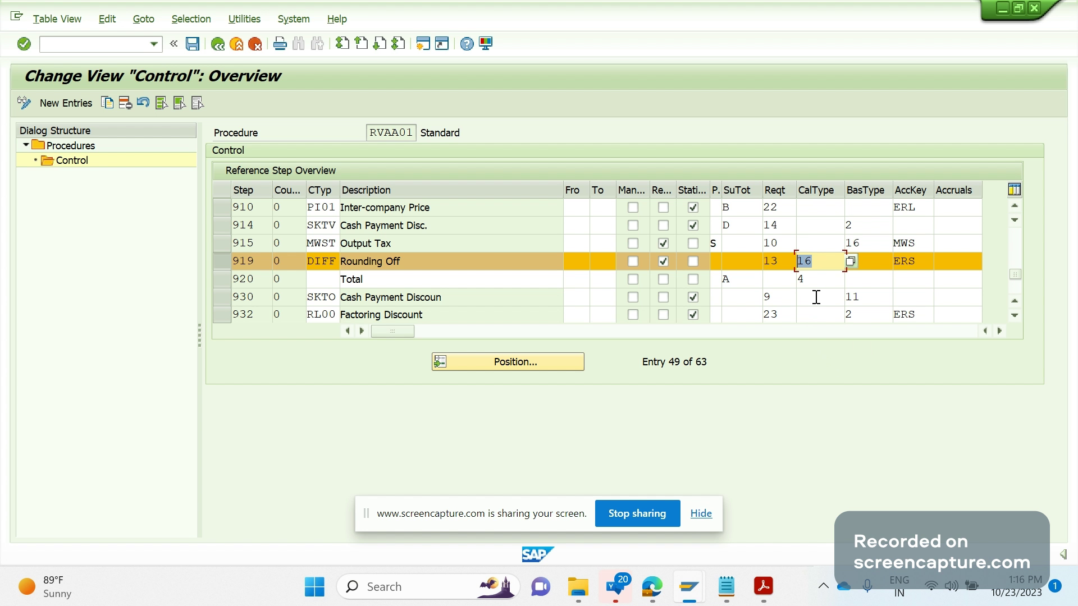
click(824, 265)
drag(824, 265, 782, 270)
click(820, 269)
drag(819, 270, 796, 271)
- List the available routines for the Rounding Off calculation type and display the source code of routine 16, "Rounding the total"
click(850, 262)
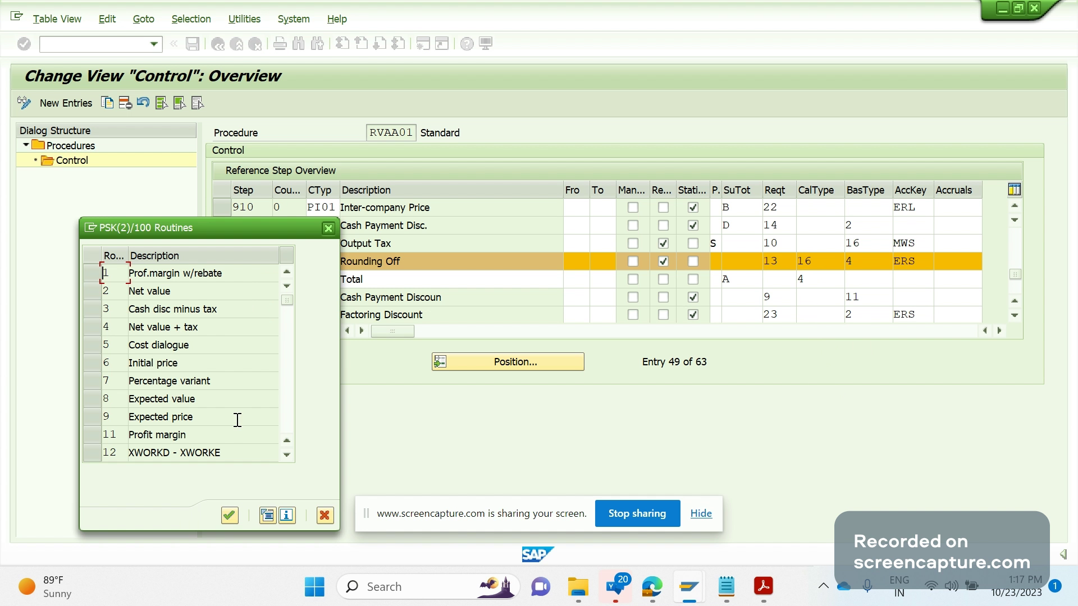
click(179, 378)
scroll(123, 345, down, 4)
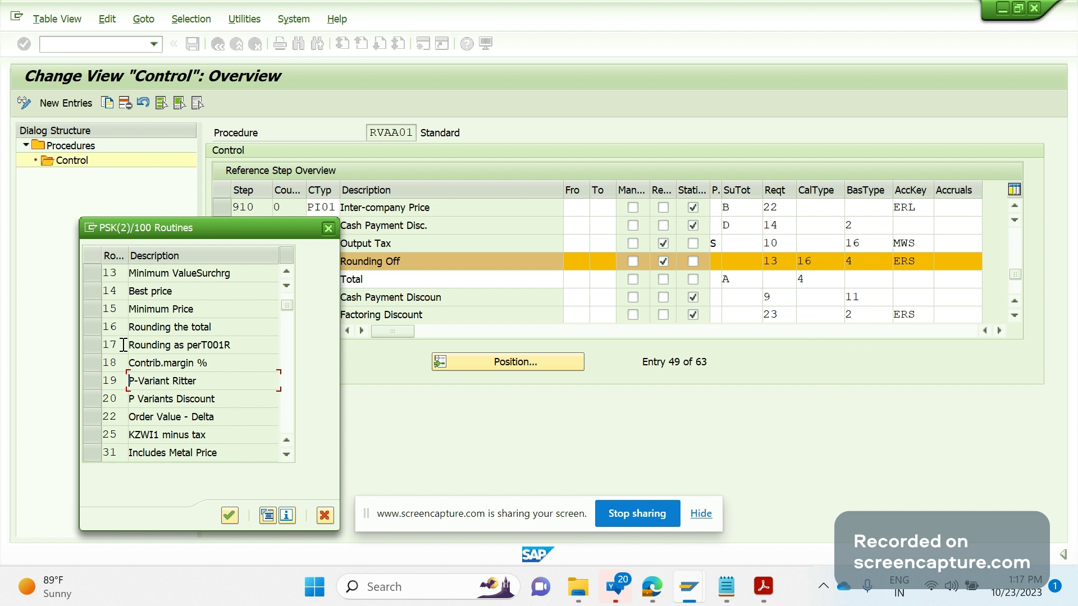
click(112, 326)
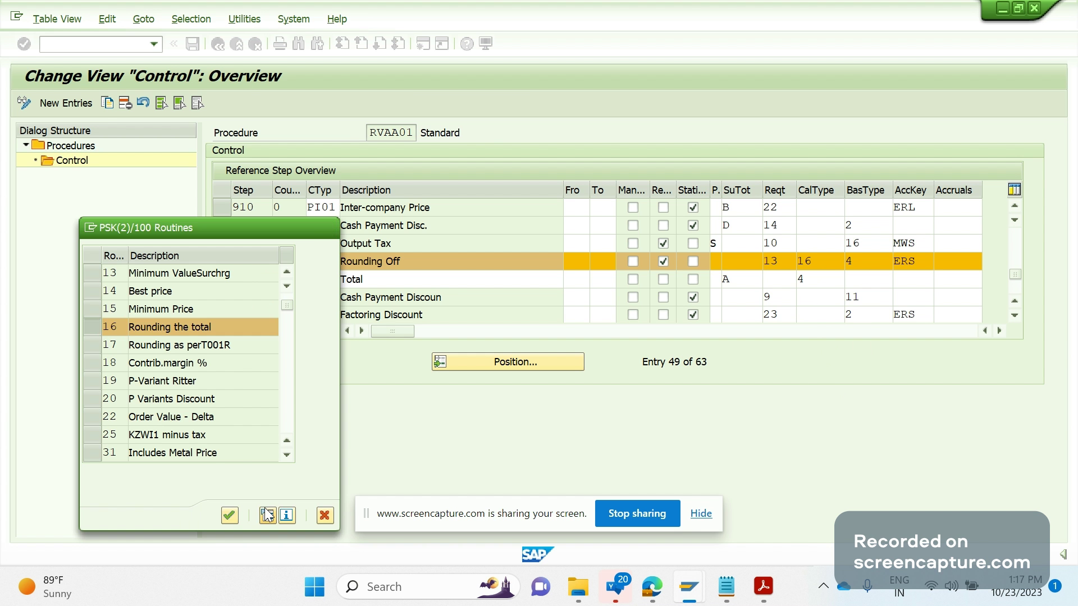
click(229, 515)
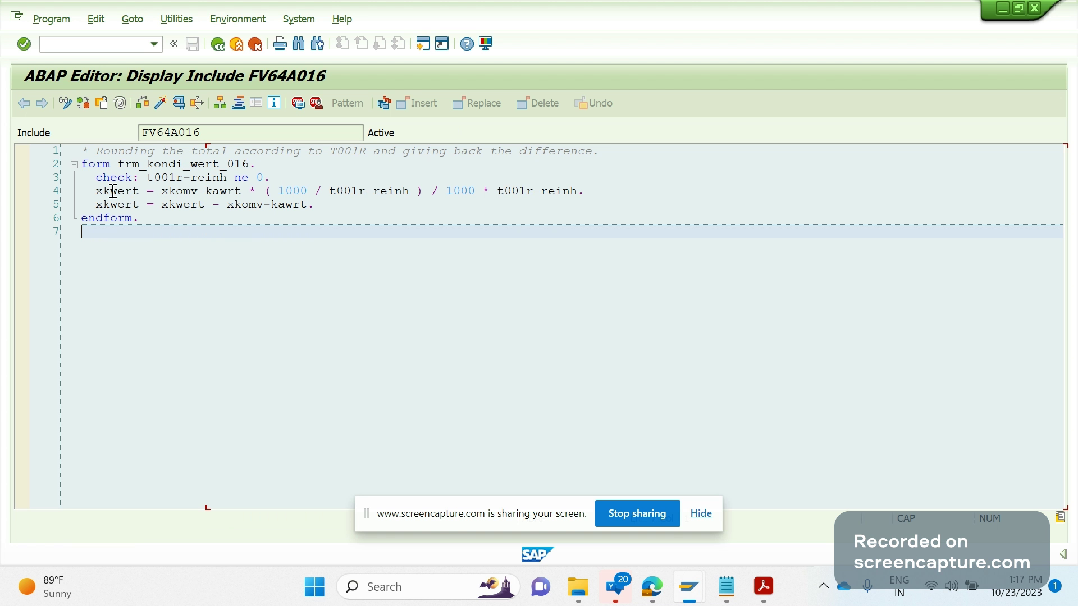
- Examine how the rounding routine's code uses xkwert and xkomv-kawrt
drag(103, 191, 136, 188)
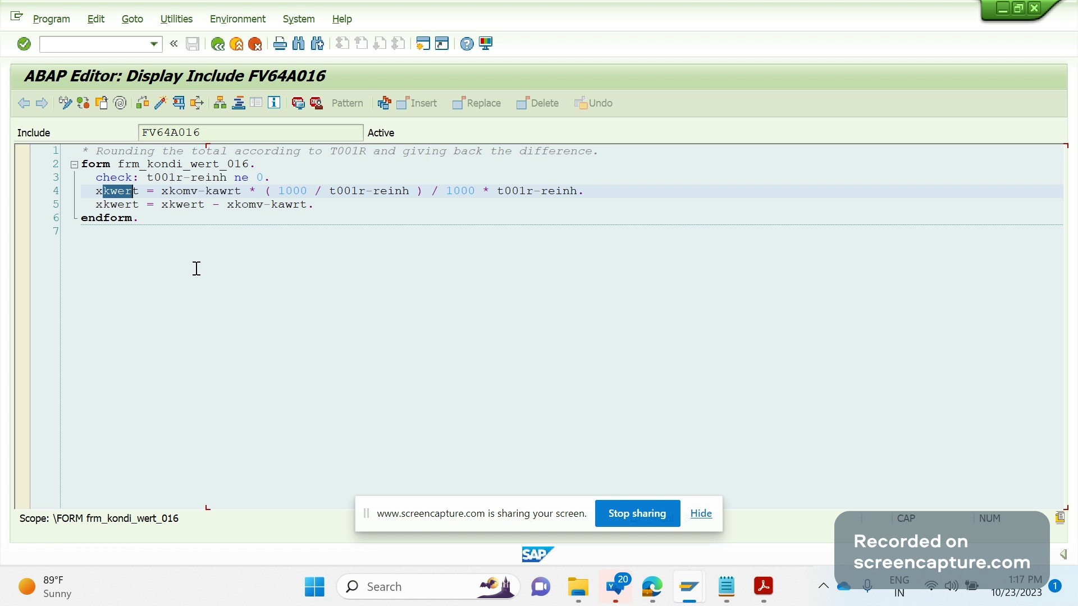
click(90, 237)
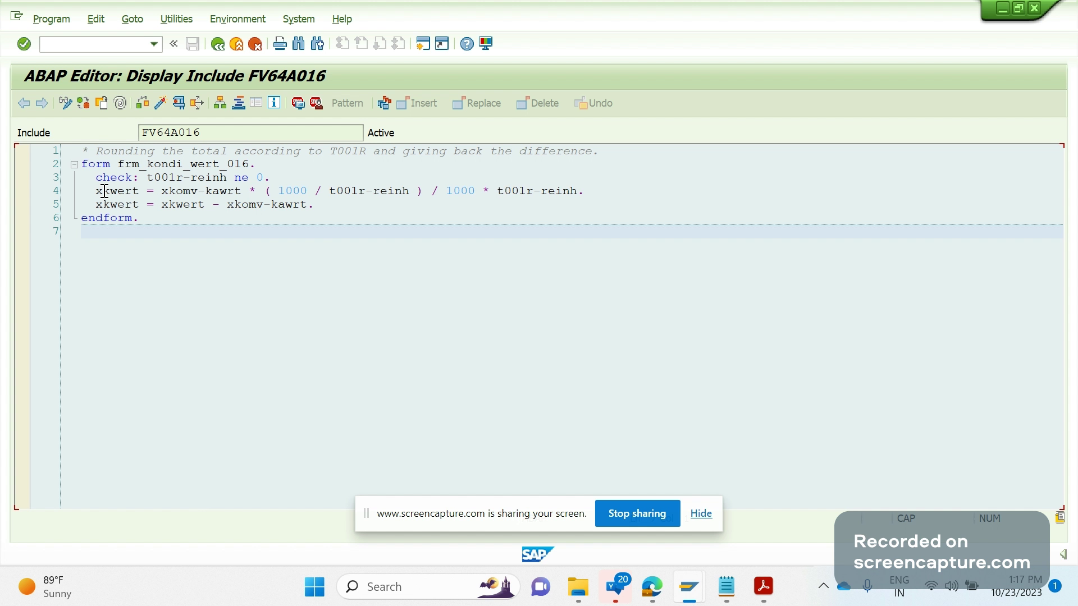
drag(104, 191, 120, 191)
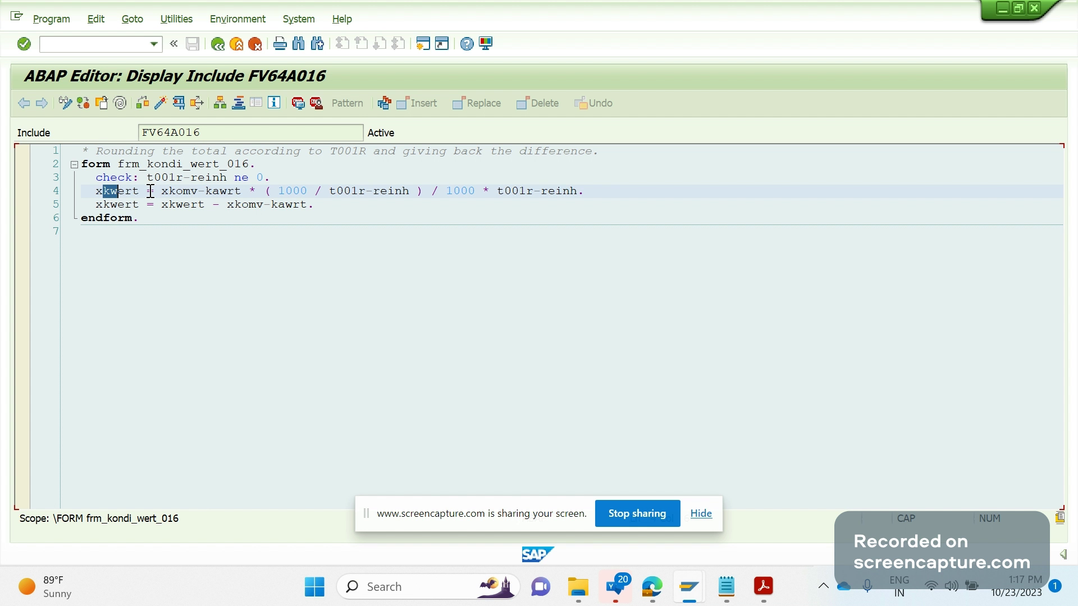
click(294, 224)
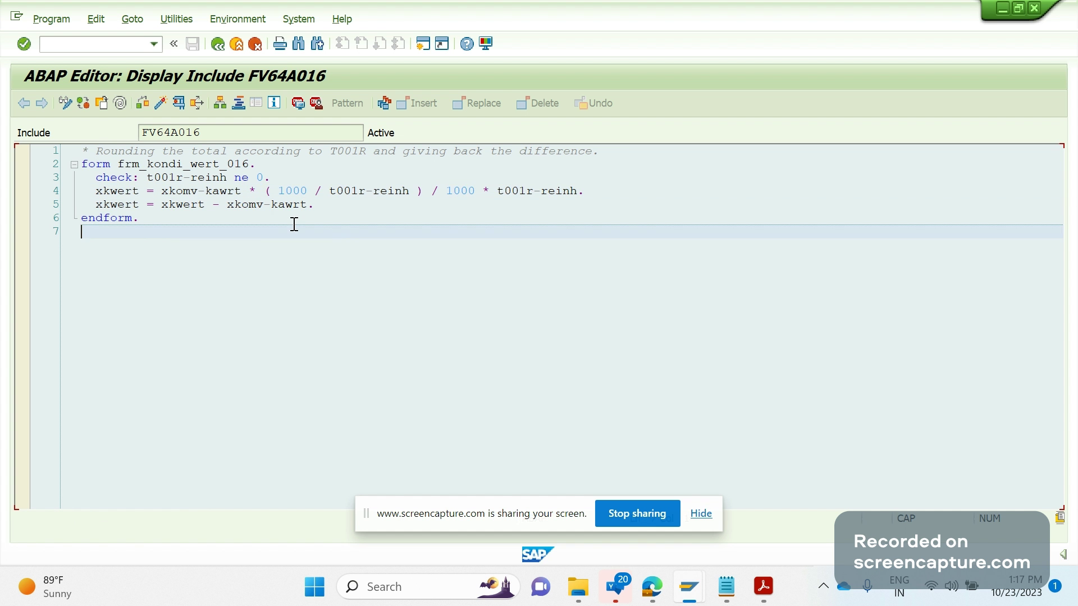
drag(314, 205, 272, 206)
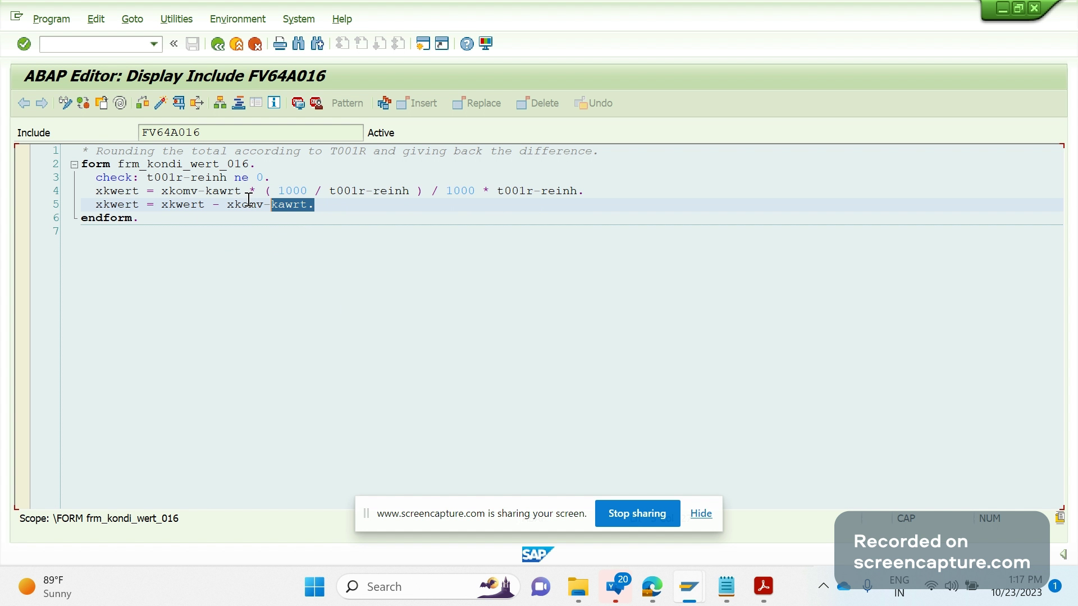
- Return to the routine list and display the source code of routine 14, "Best price"
click(218, 44)
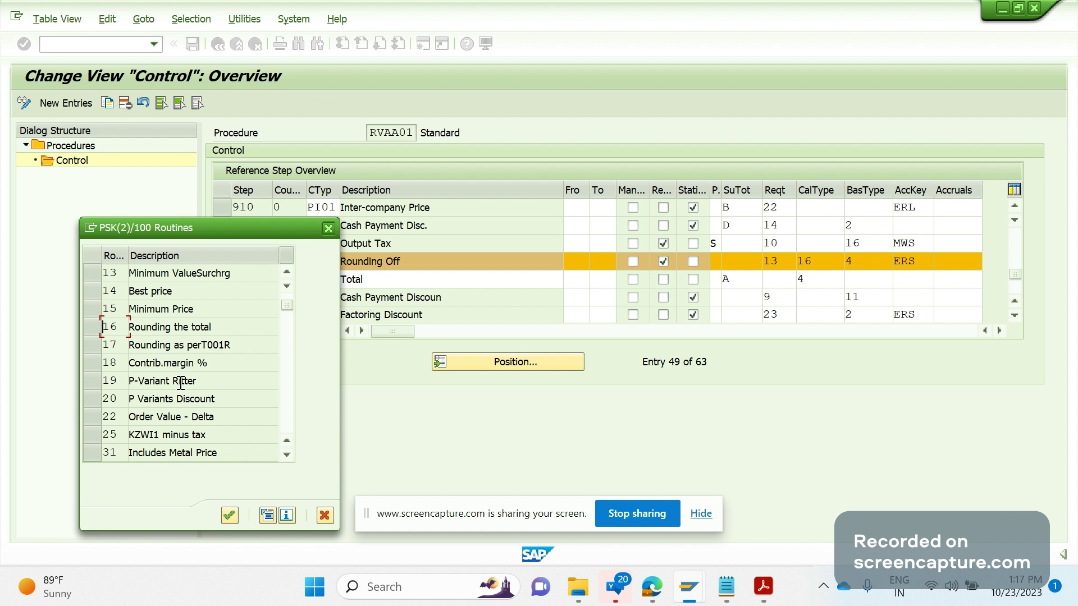
click(179, 380)
click(94, 288)
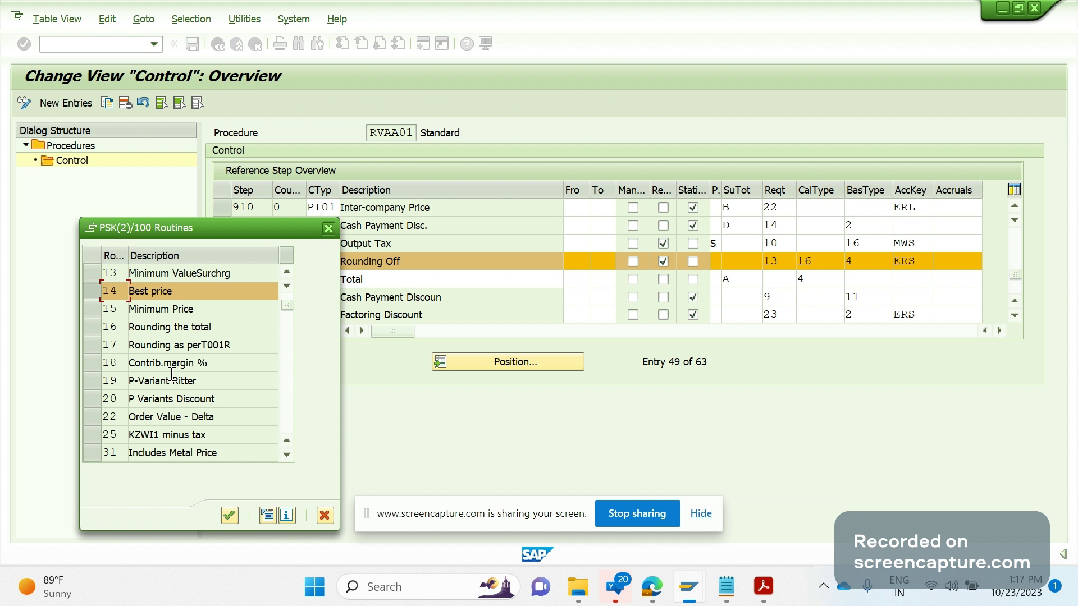
click(267, 515)
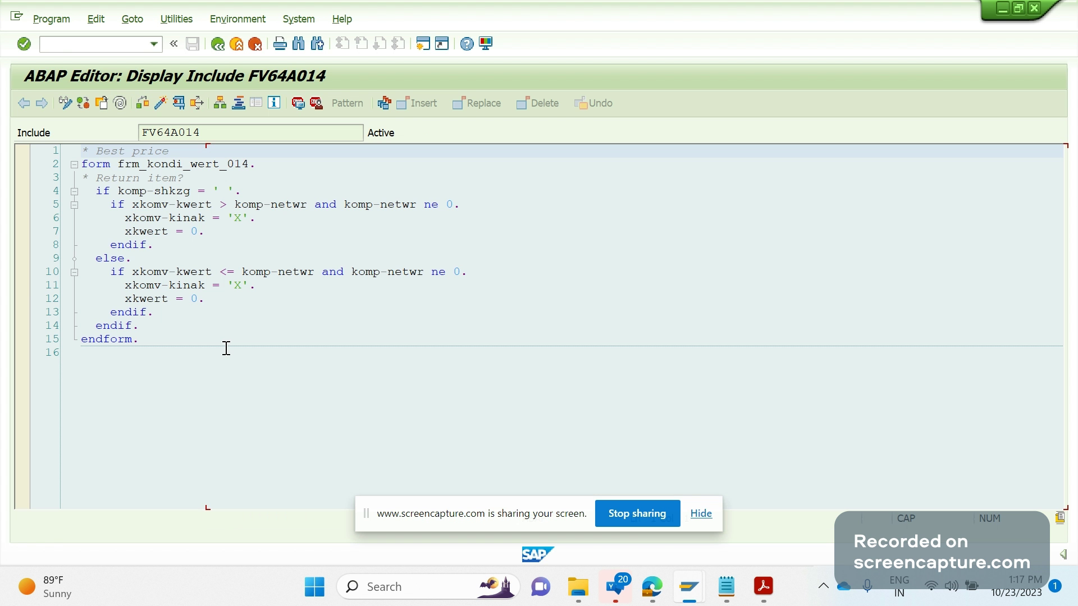
- Examine the xkomv-kinak and xkwert assignments in the best price routine, then return to the pricing procedure and close the routine list
click(271, 341)
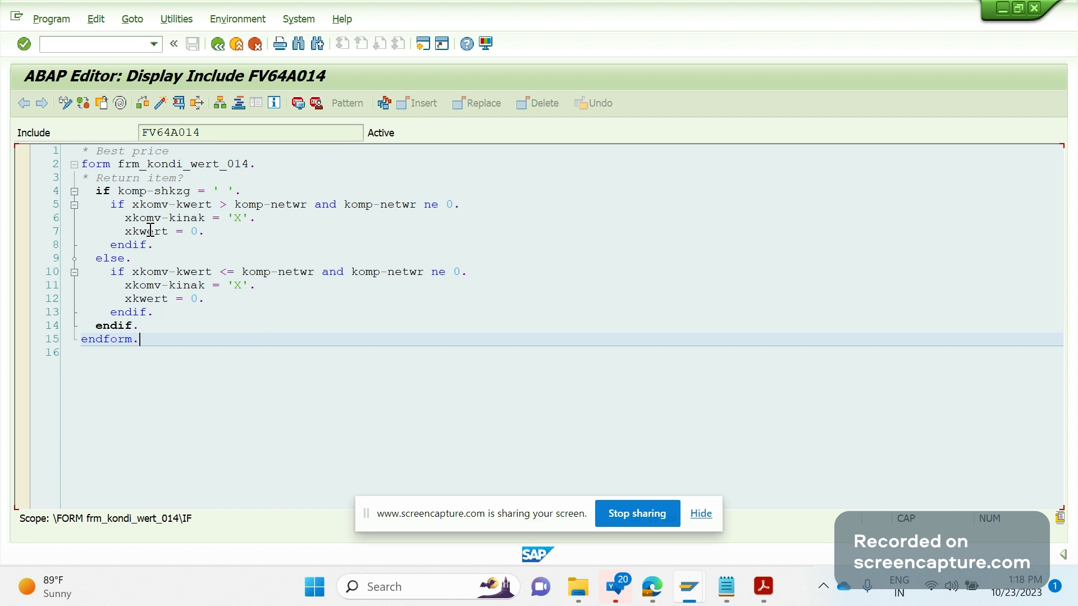
click(247, 218)
click(186, 249)
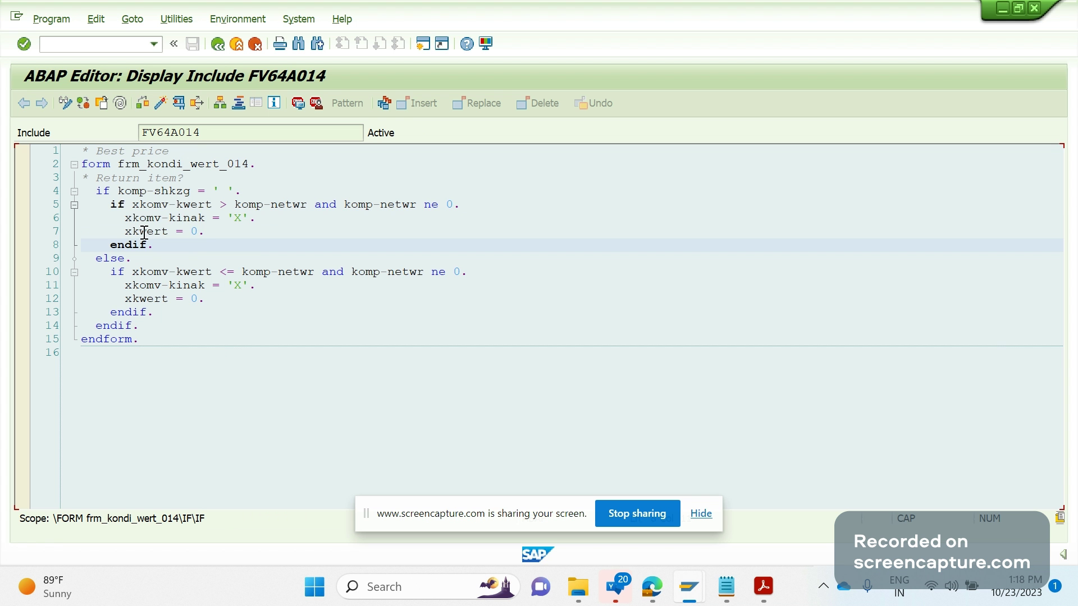
drag(214, 231, 92, 212)
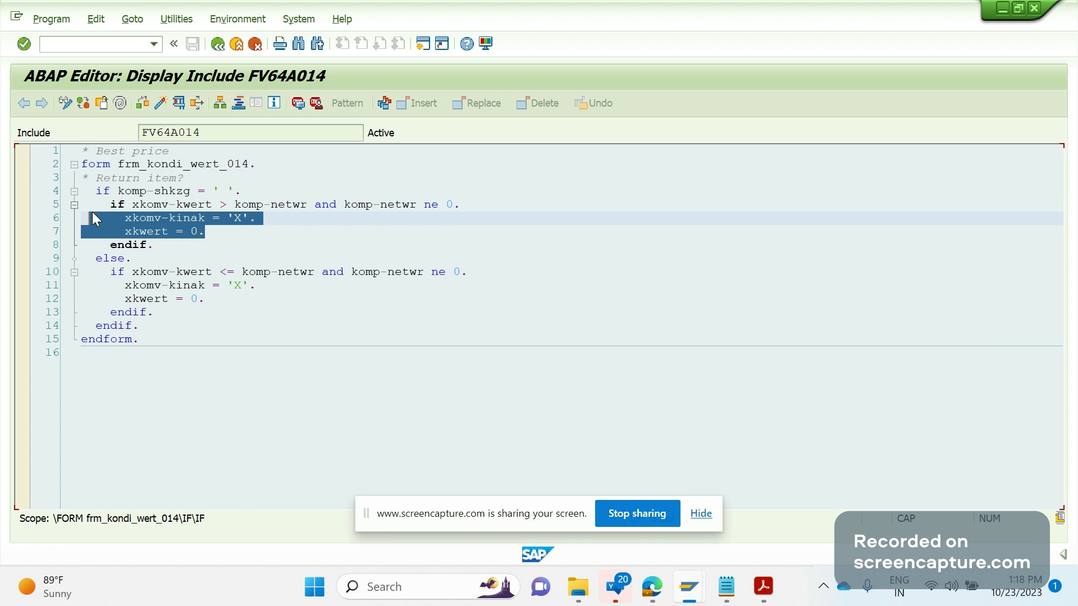
click(223, 347)
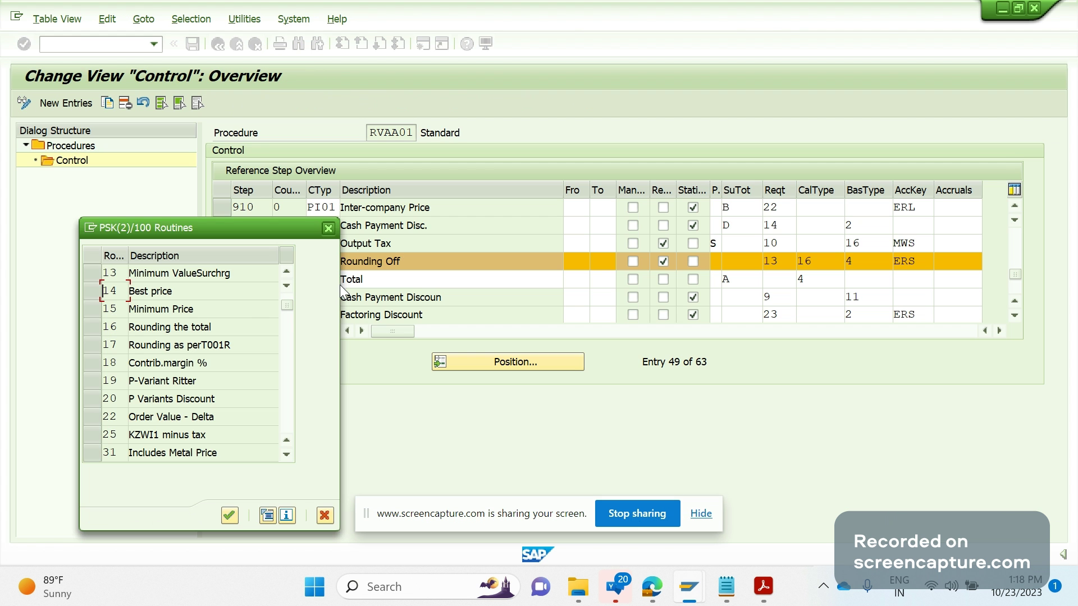
key(Escape)
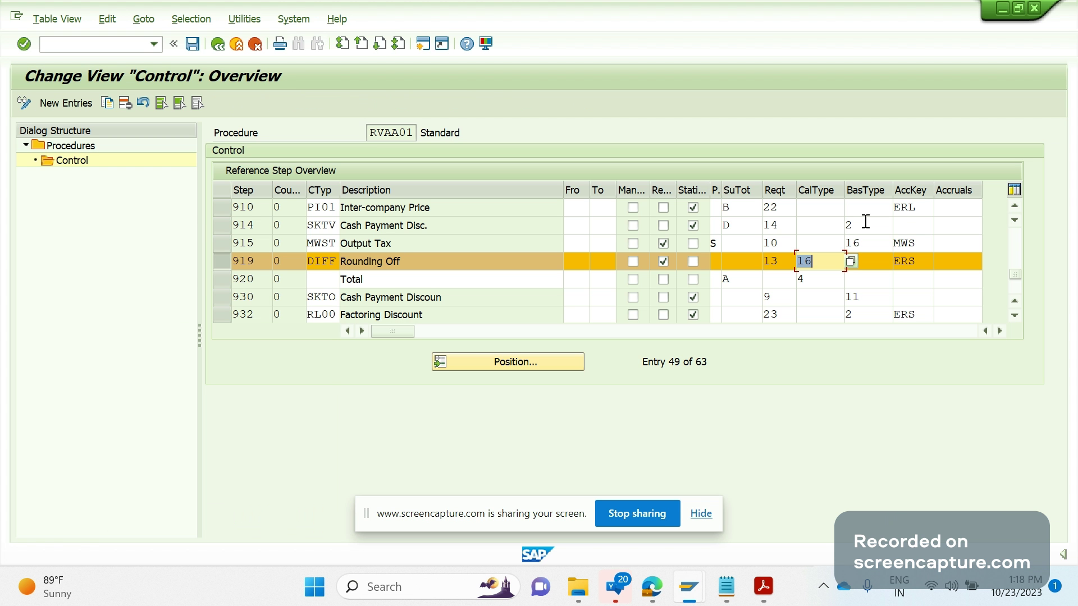
- Examine the base type field of the Cash Payment Disc. row, comparing it with the KAWRT and KWERT lines in the Notepad notes
click(866, 222)
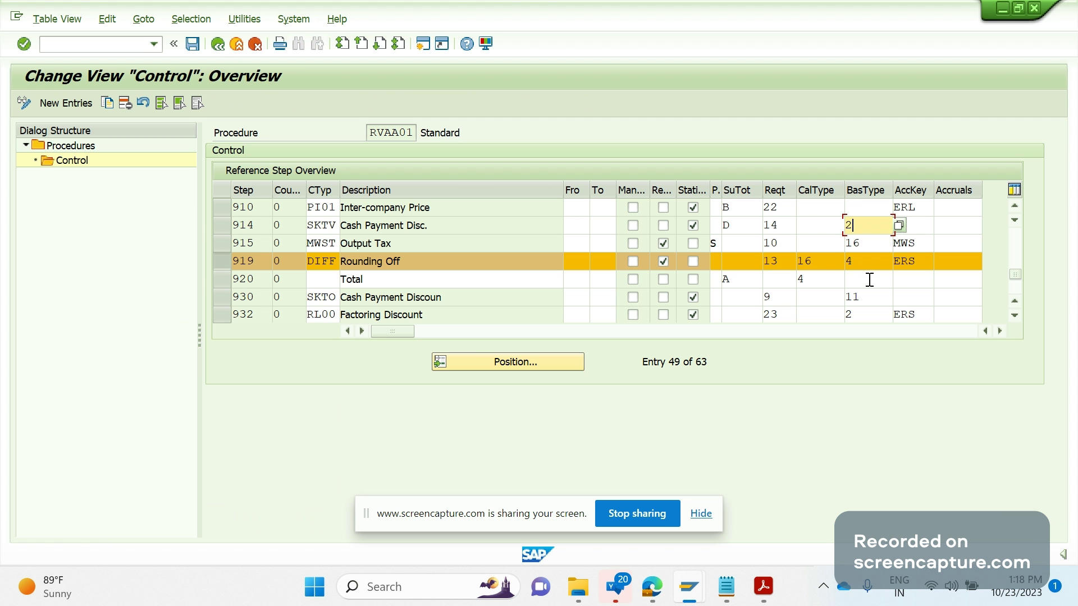
key(alt+Tab)
click(180, 473)
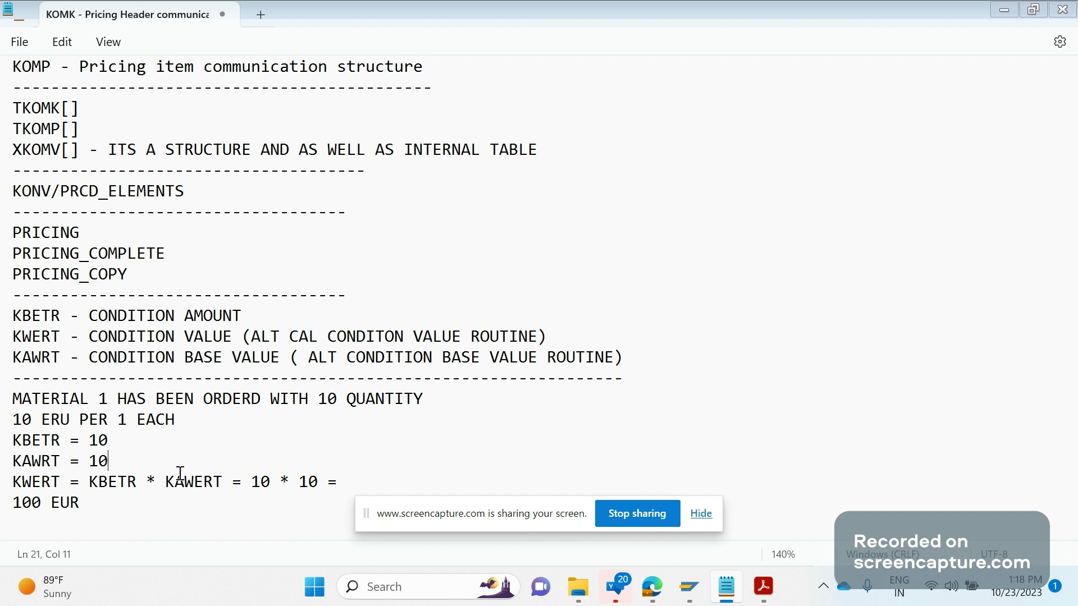
click(62, 484)
key(alt+Tab)
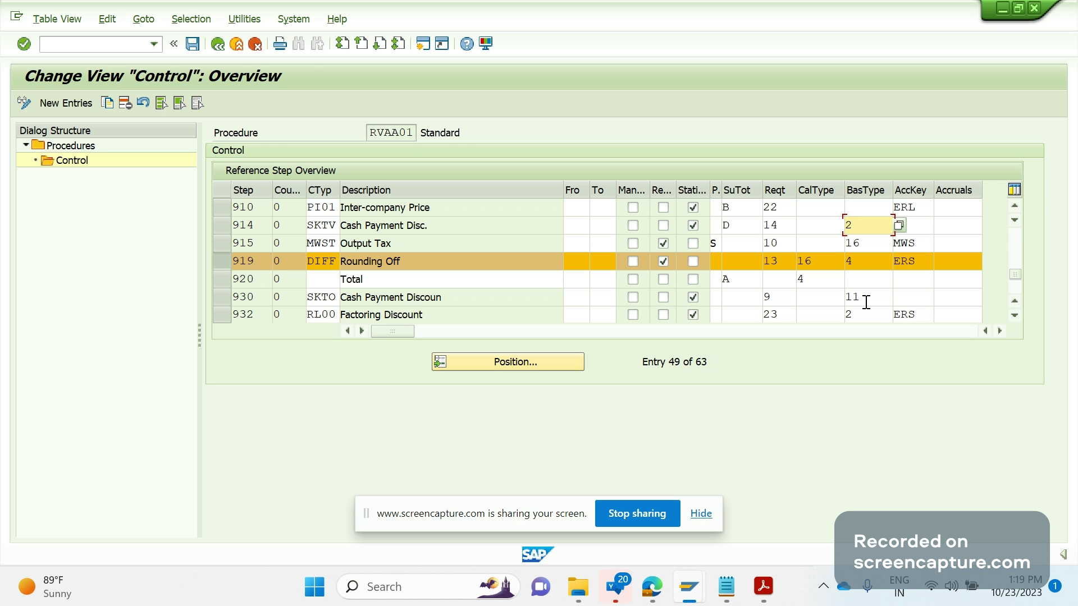
key(alt+Tab)
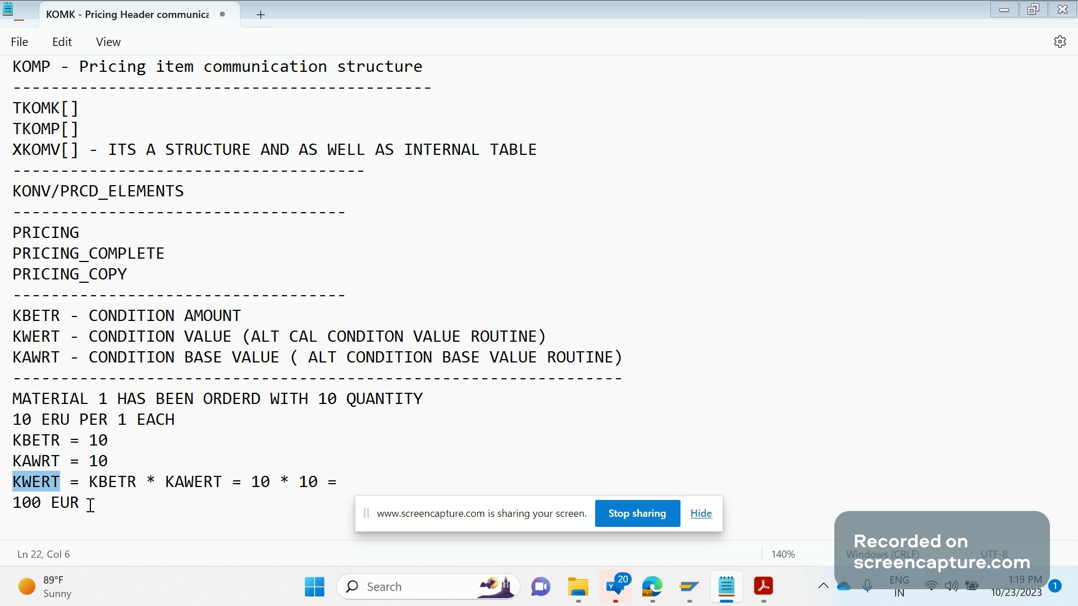
- Correct the misspelled KAWERT to KAWRT in the KWERT formula line of the example
click(114, 460)
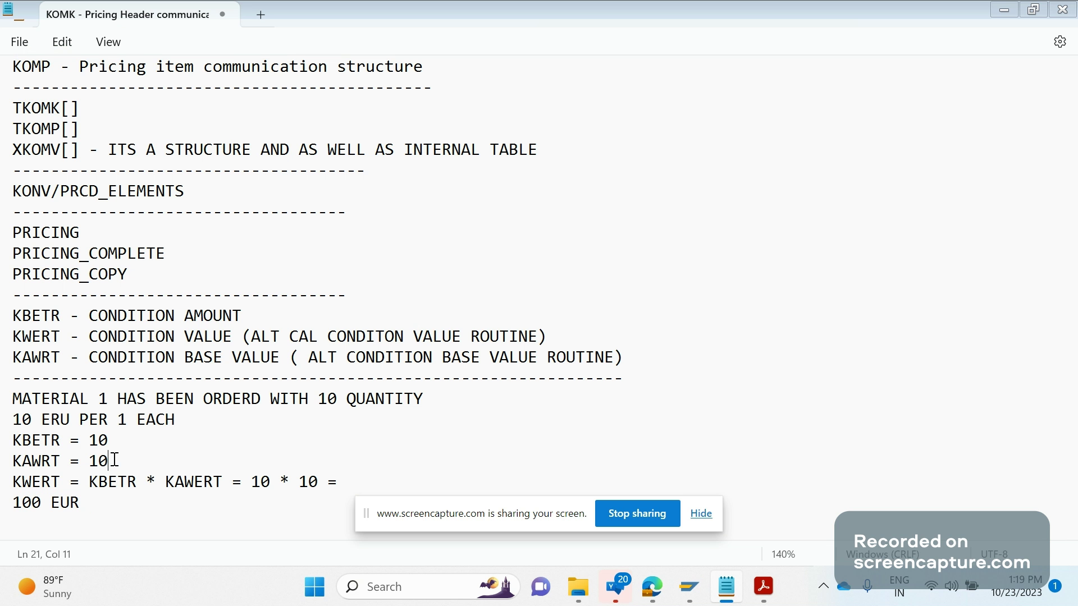
triple_click(115, 460)
click(91, 502)
double_click(59, 482)
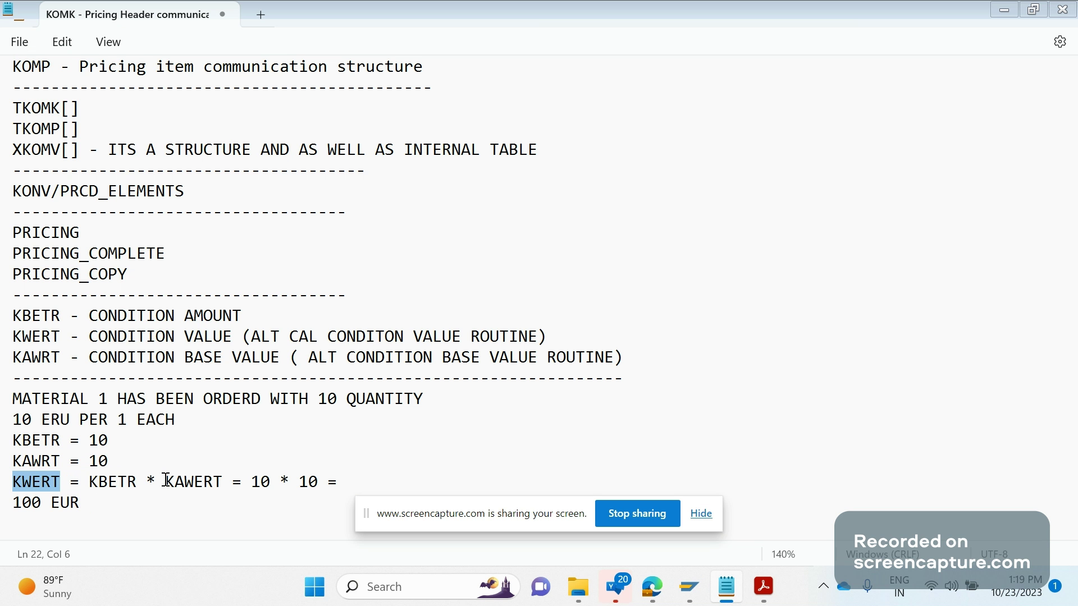
drag(166, 479, 174, 480)
click(195, 482)
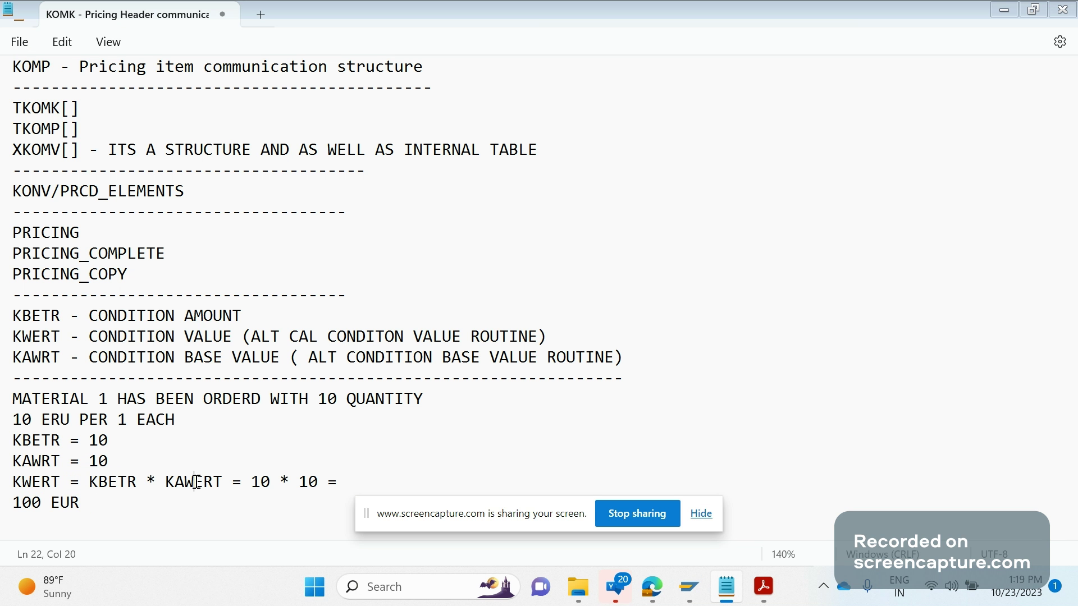
key(Delete)
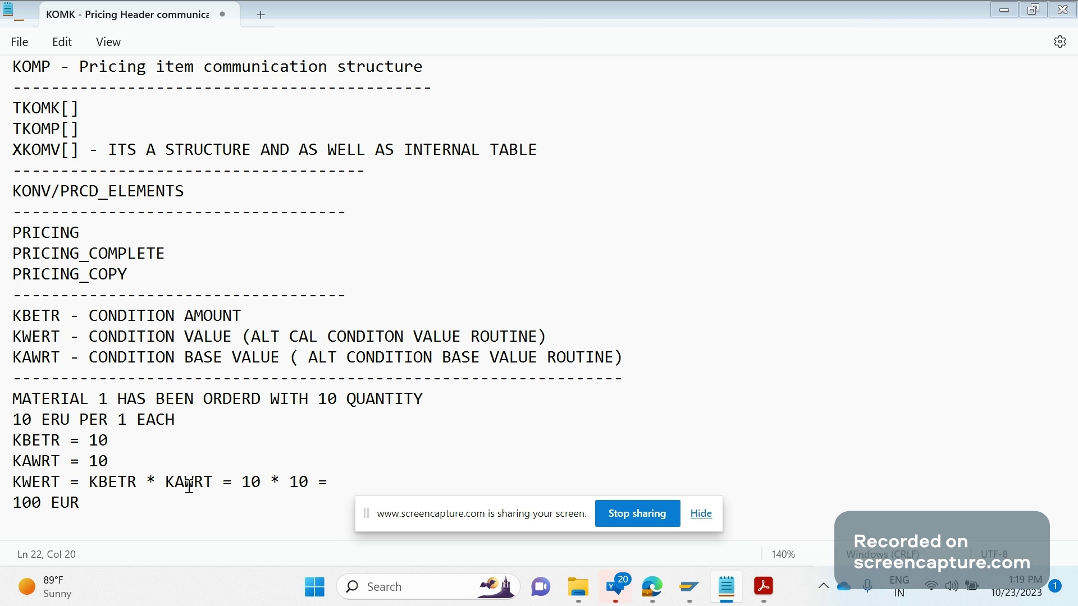
- Add a dashed separator line below the 100 EUR result at the end of the worked example
drag(189, 483, 89, 481)
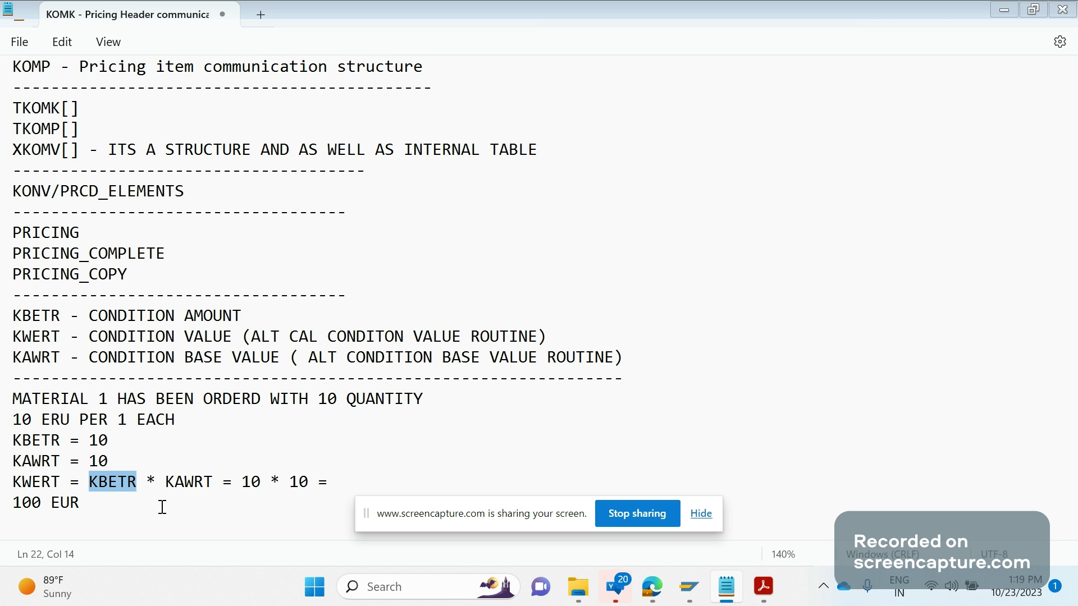
click(162, 507)
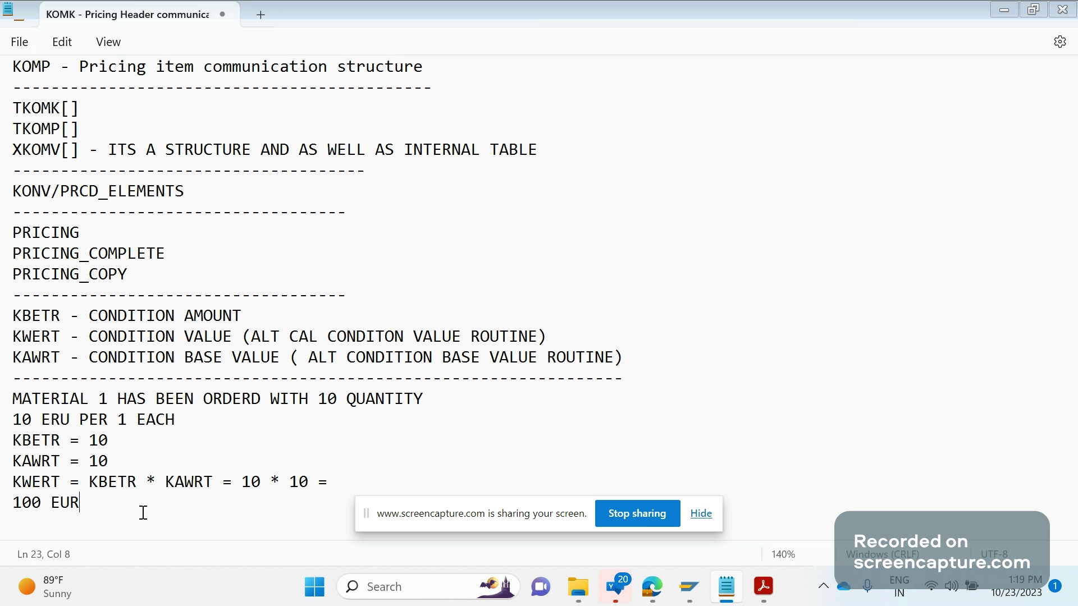
key(Return)
text(---------------------------------------------------------------------------)
- Switch to SAP, examine the calculation type and base type assignments across the RVAA01 procedure steps, and return to the Notepad notes
key(alt+Tab)
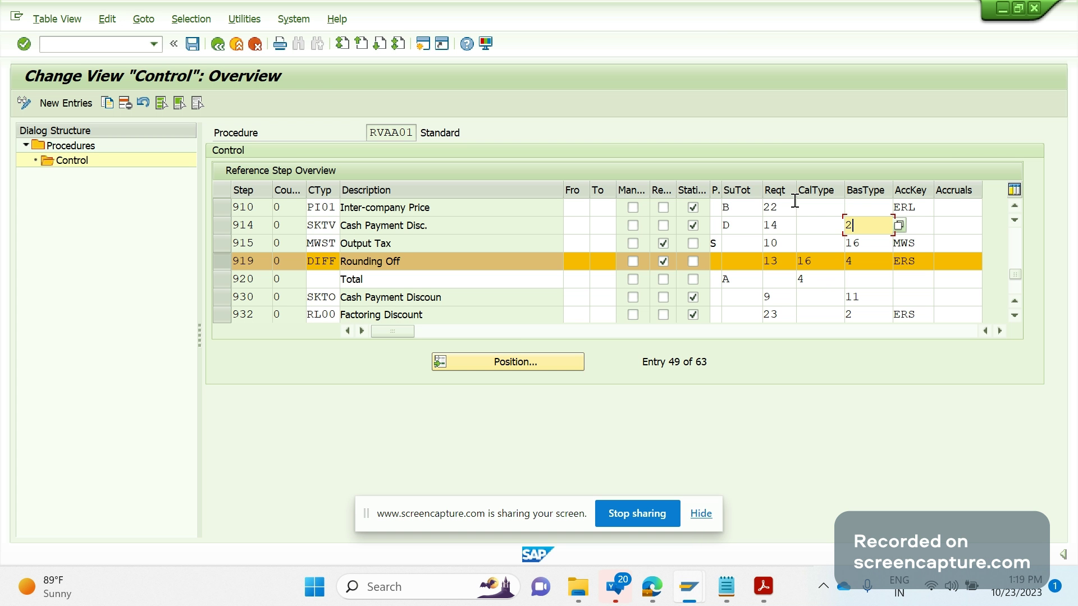
click(824, 239)
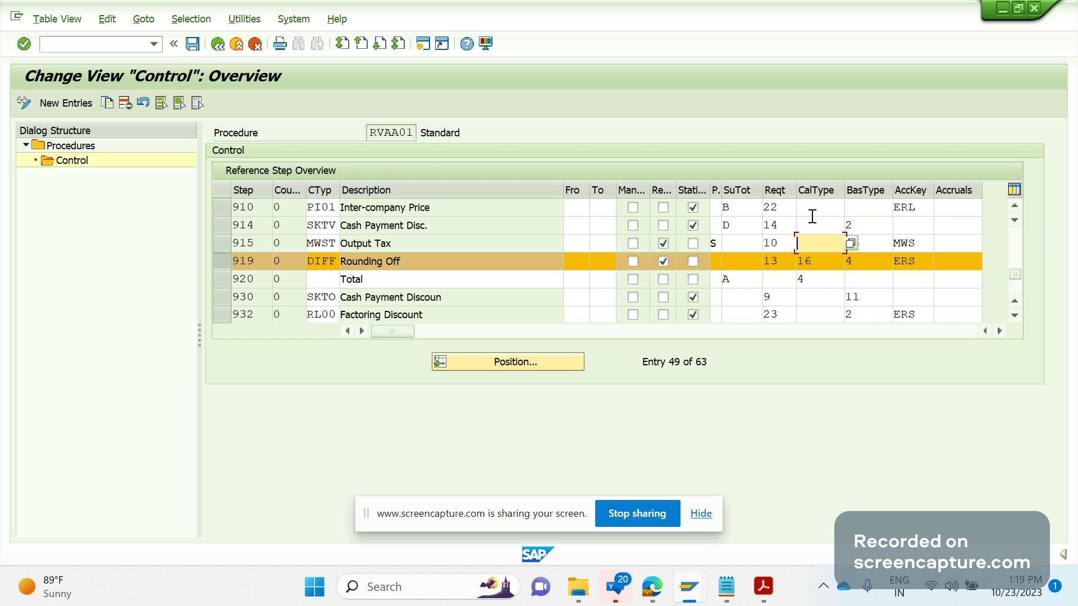
click(874, 302)
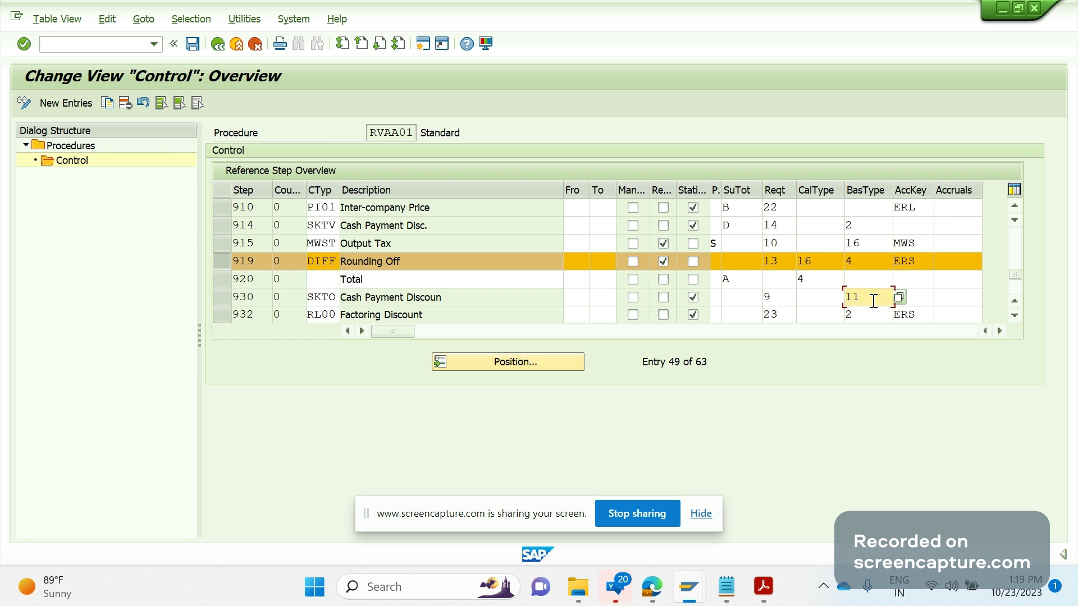
scroll(874, 303, up, 2)
scroll(875, 307, up, 4)
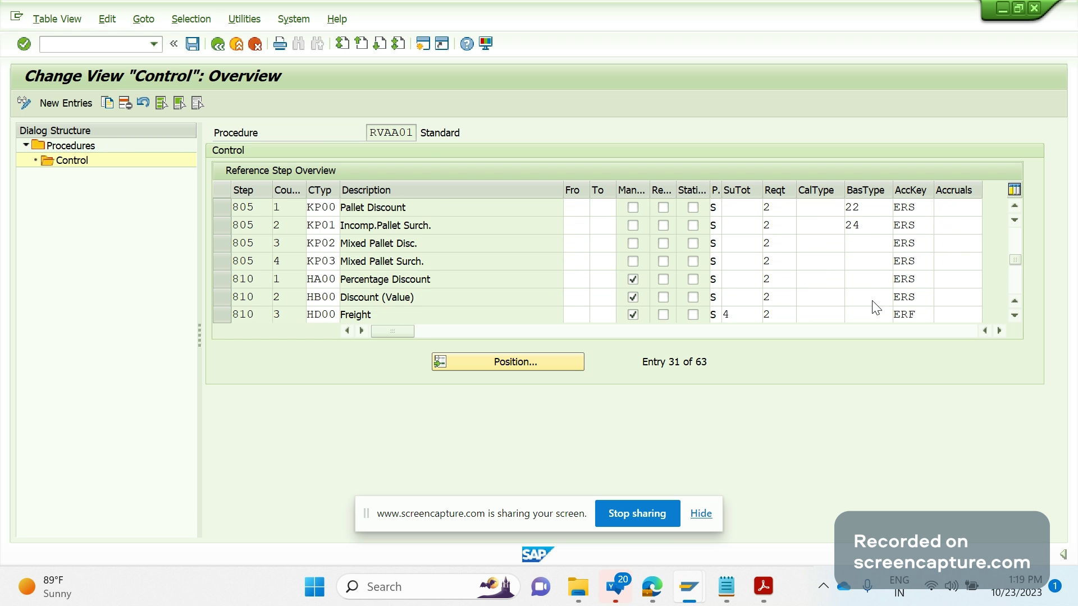
scroll(875, 307, up, 4)
scroll(874, 305, up, 4)
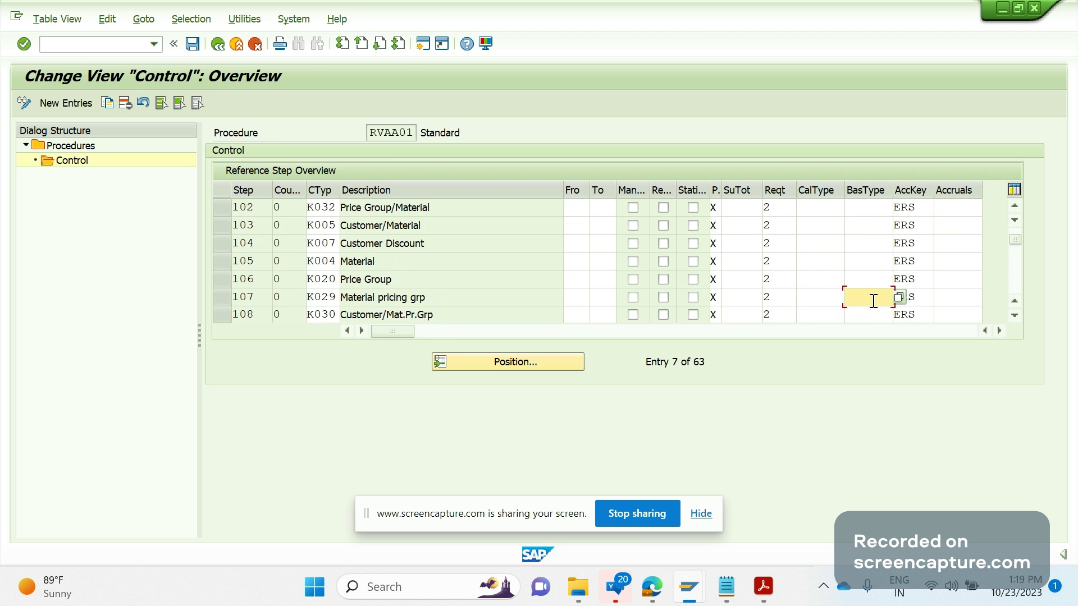
key(alt+Tab)
click(544, 302)
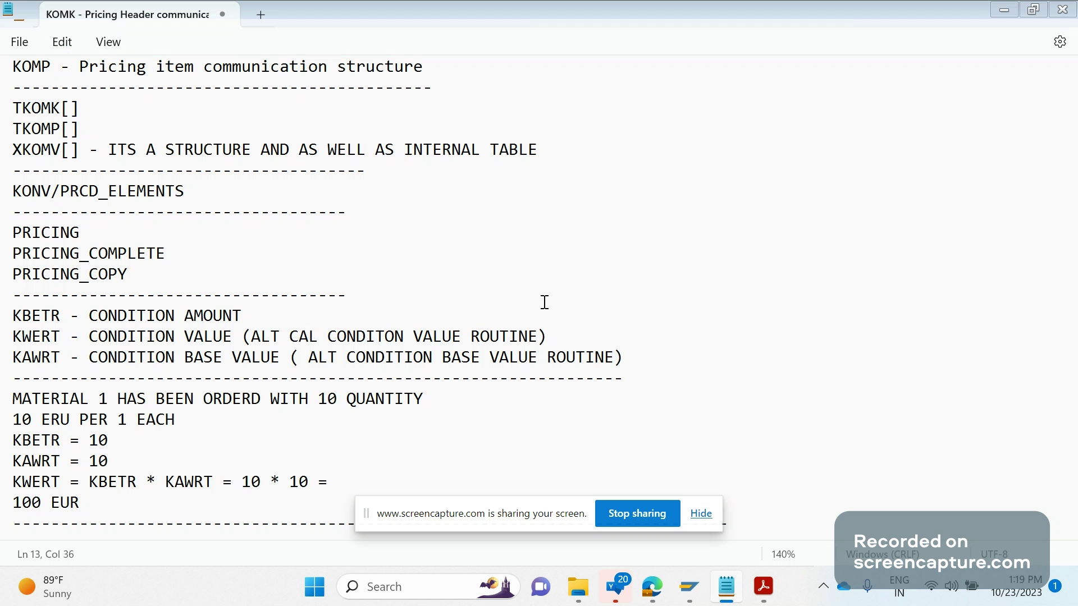